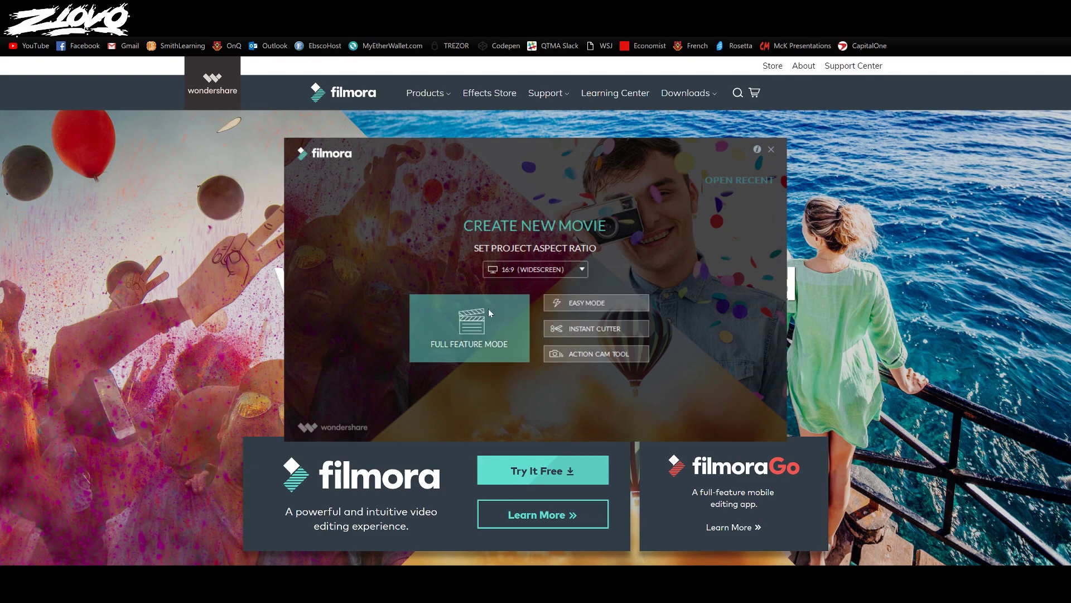
Step: Start a new 16:9 widescreen project in Full Feature Mode
{"action": "left_click", "coordinate": [505, 270]}
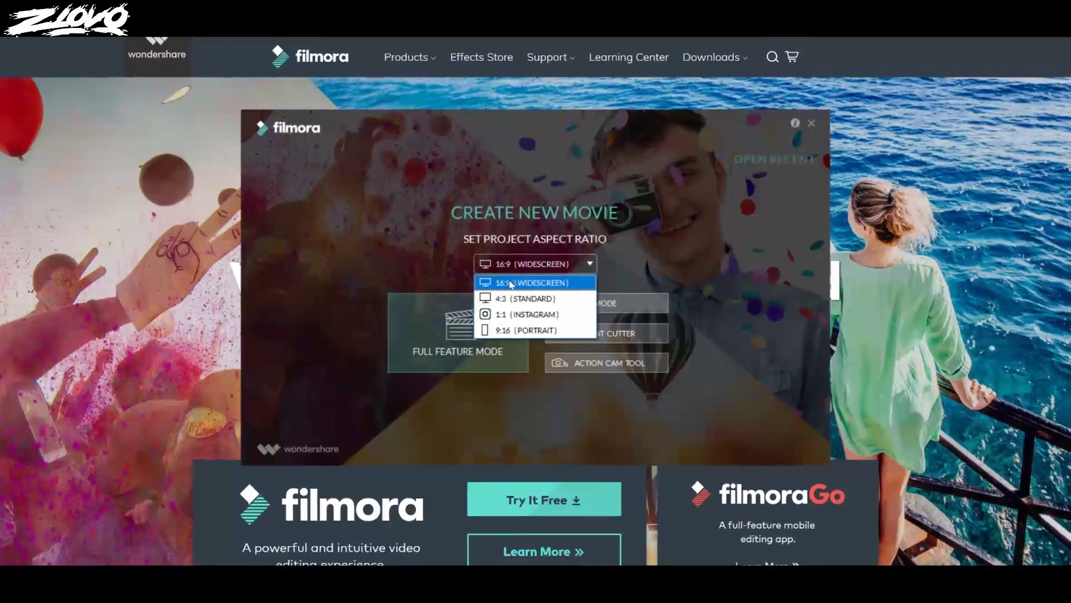
{"action": "left_click", "coordinate": [466, 296]}
{"action": "left_click", "coordinate": [462, 326]}
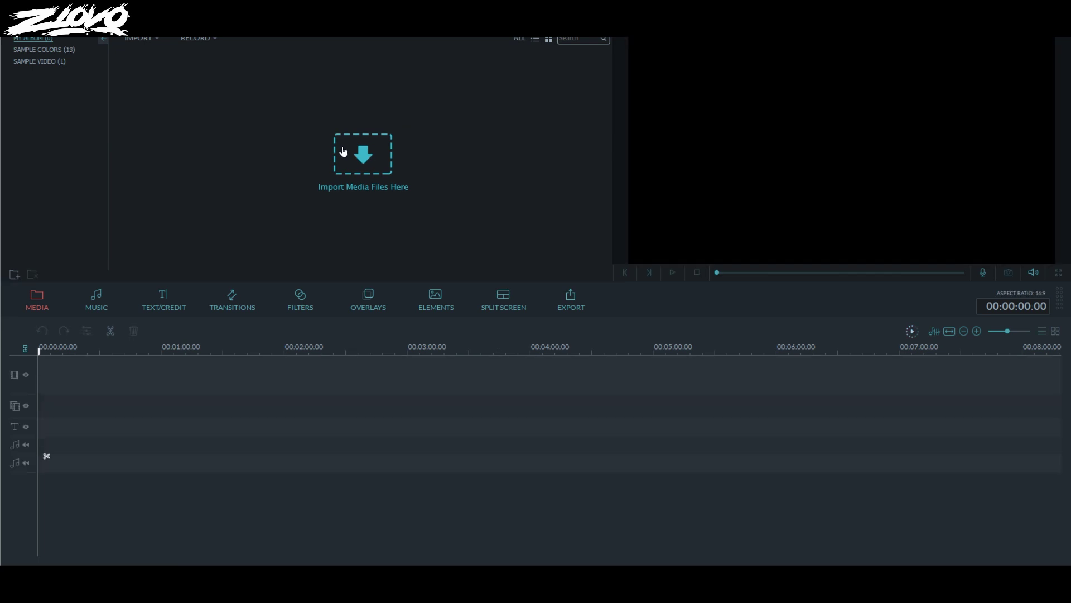
Step: Import Pexels Videos 1171808, 1188429 and 1236858 from Downloads into the media library
{"action": "left_click", "coordinate": [343, 152]}
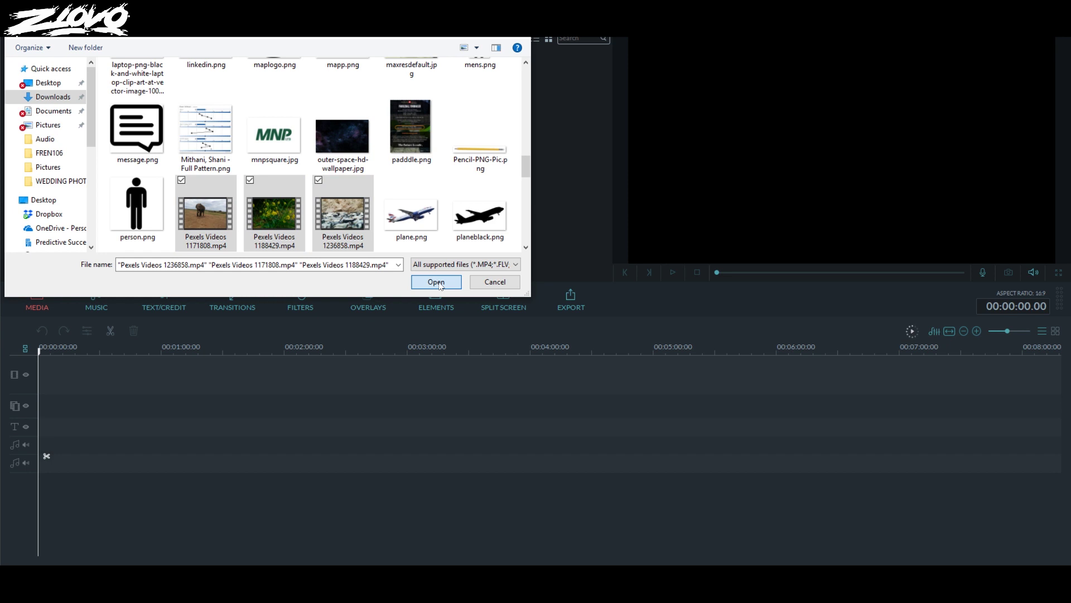
{"action": "left_click", "coordinate": [437, 282]}
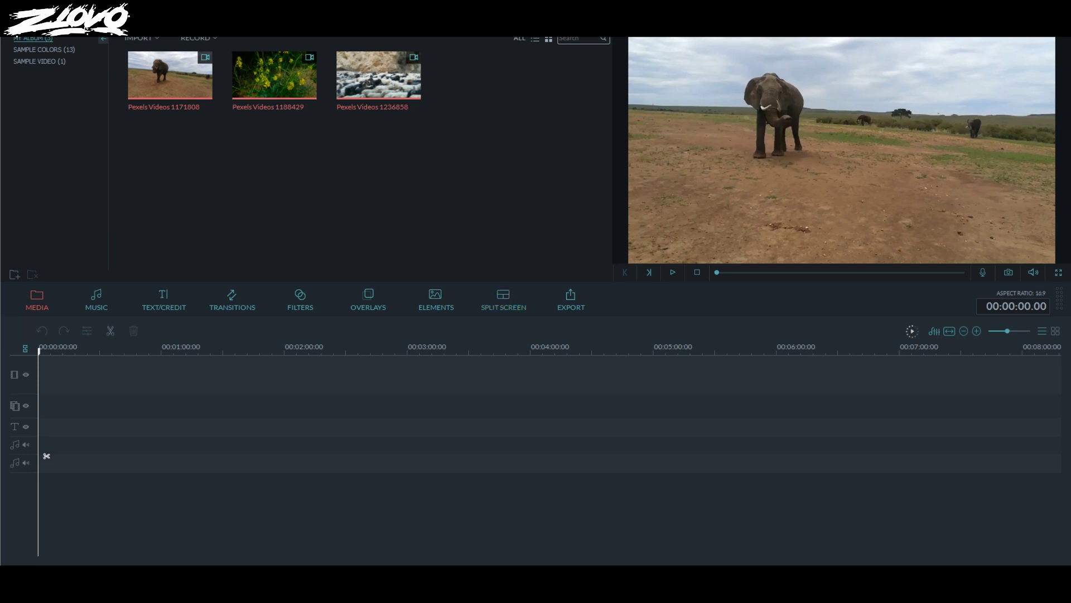
Step: Place the elephant, flowers and flock clips one after another on the video track
{"action": "left_click", "coordinate": [227, 209]}
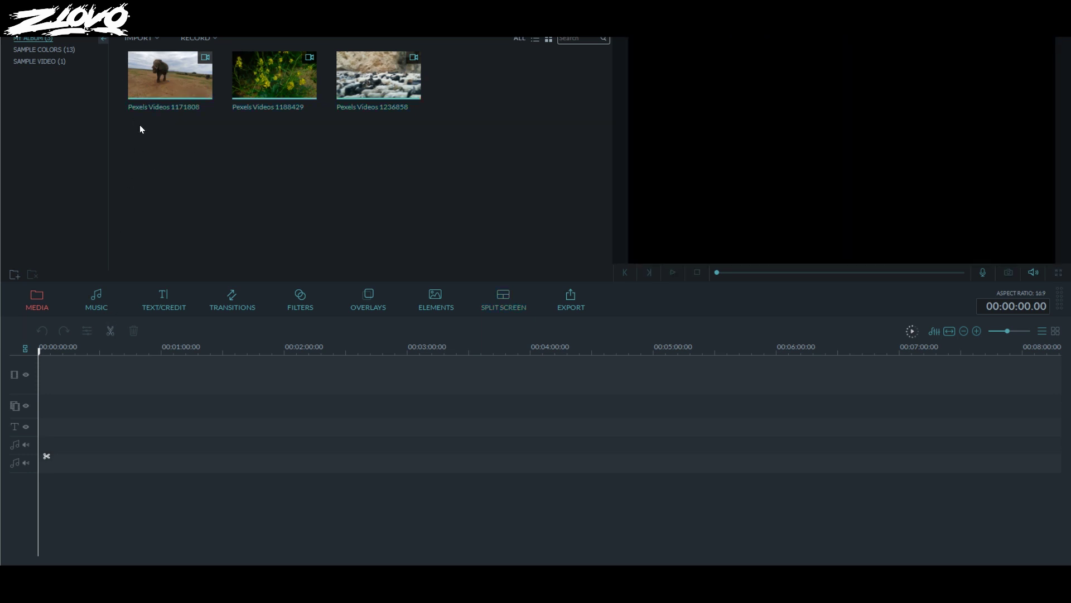
{"action": "left_click", "coordinate": [162, 67]}
{"action": "left_click", "coordinate": [169, 78]}
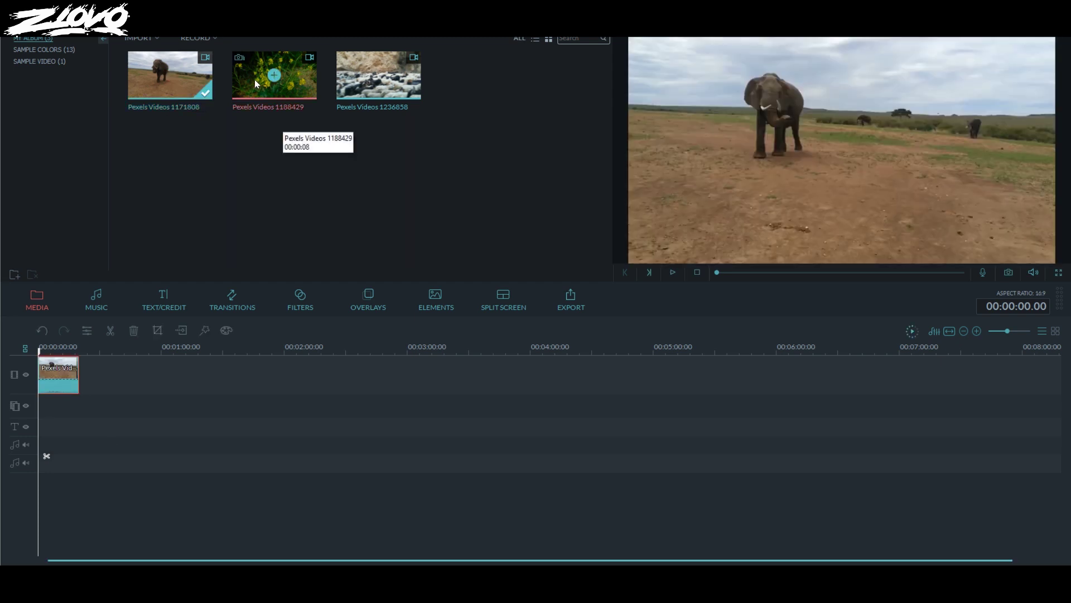
{"action": "left_click_drag", "start_coordinate": [254, 80], "coordinate": [118, 389]}
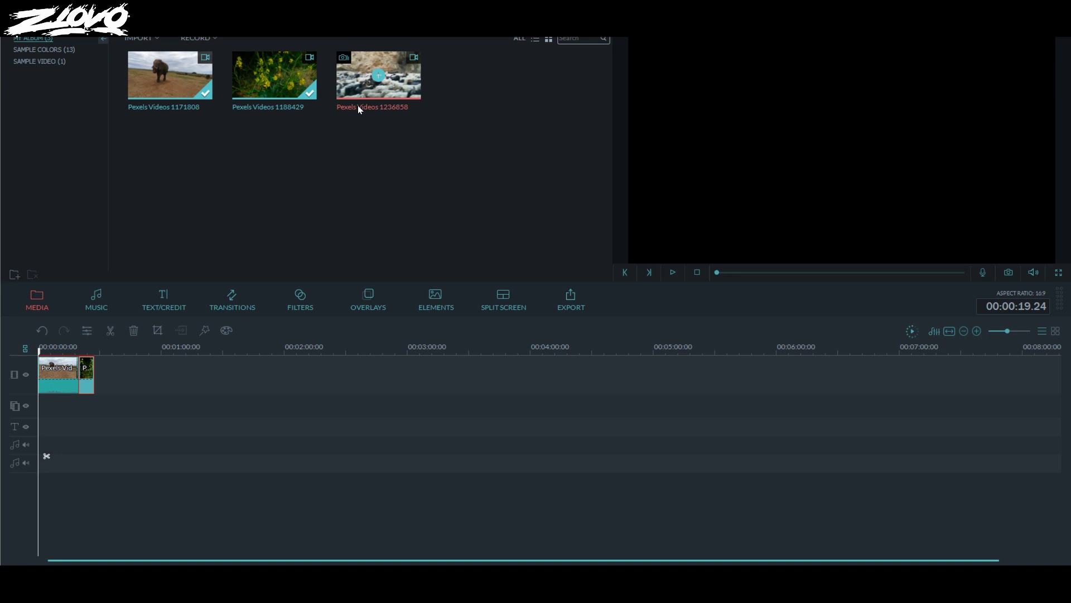
{"action": "left_click_drag", "start_coordinate": [356, 84], "coordinate": [117, 382]}
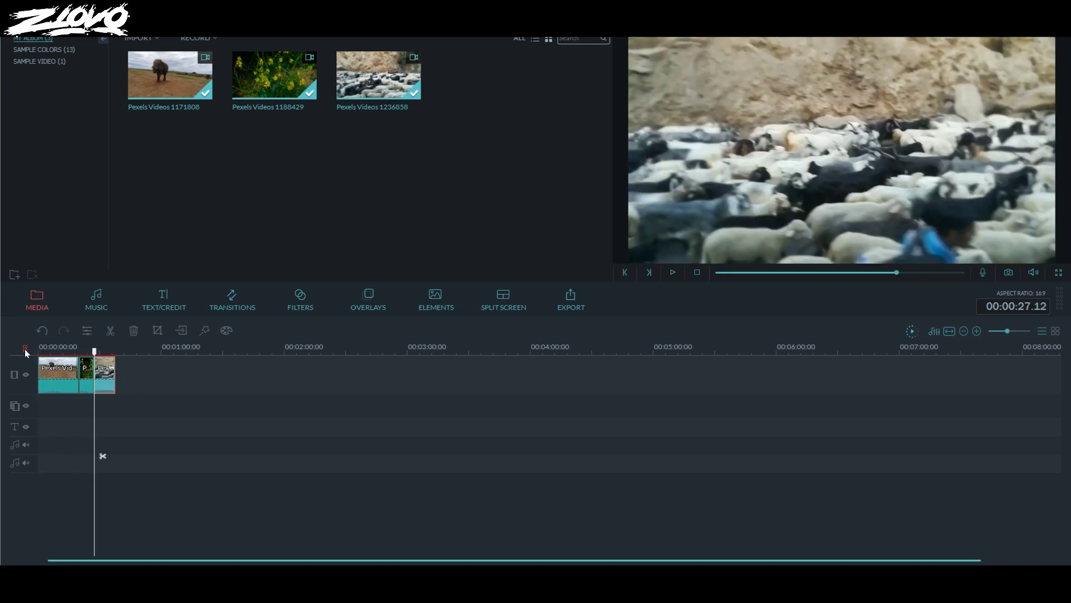
Step: Zoom into the timeline and drag the flock clip's end edge to adjust it
{"action": "left_click_drag", "start_coordinate": [61, 350], "coordinate": [80, 350]}
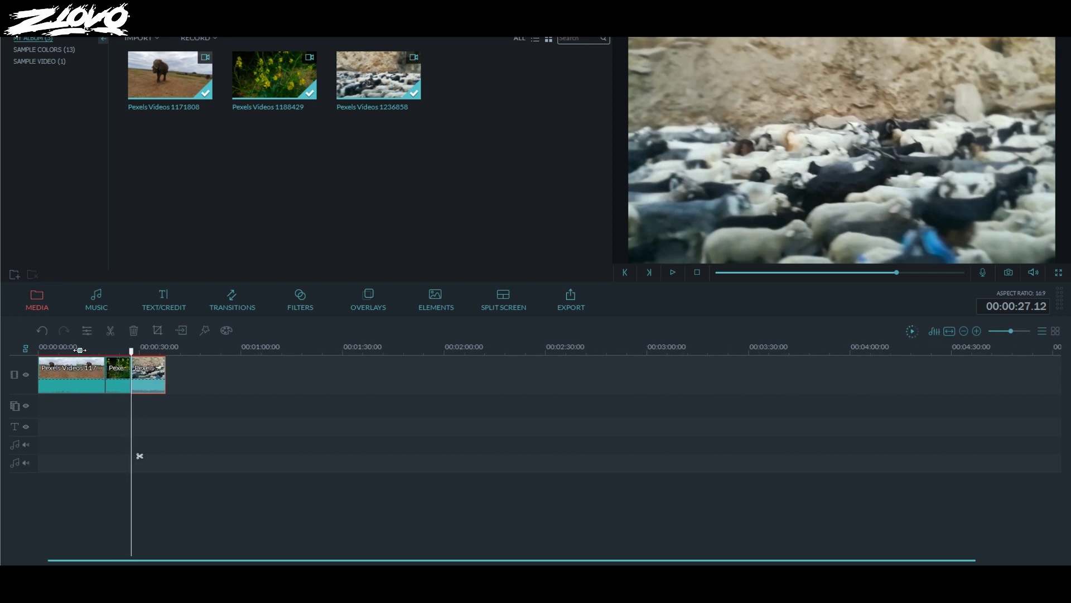
{"action": "left_click_drag", "start_coordinate": [80, 350], "coordinate": [254, 347]}
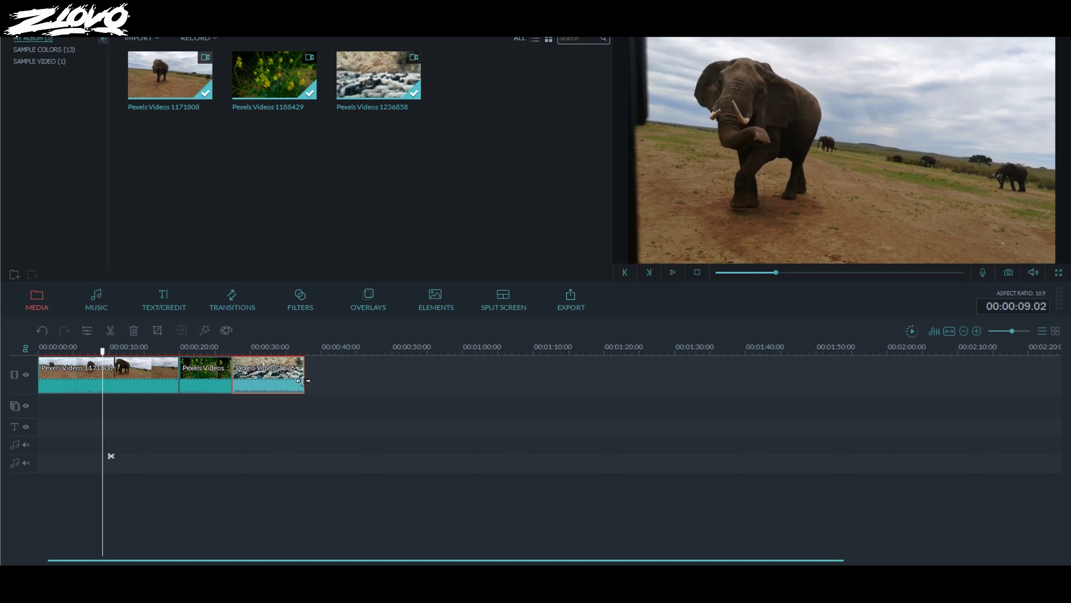
{"action": "left_click_drag", "start_coordinate": [304, 381], "coordinate": [336, 383]}
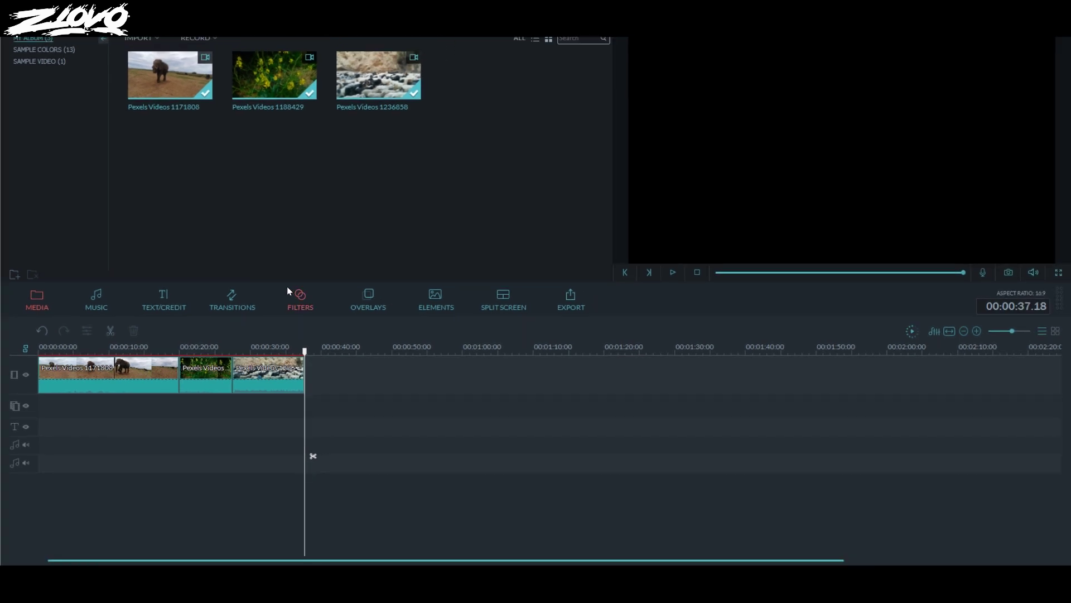
Step: Split the elephant clip at 00:00:10 and delete the second part
{"action": "left_click", "coordinate": [106, 384]}
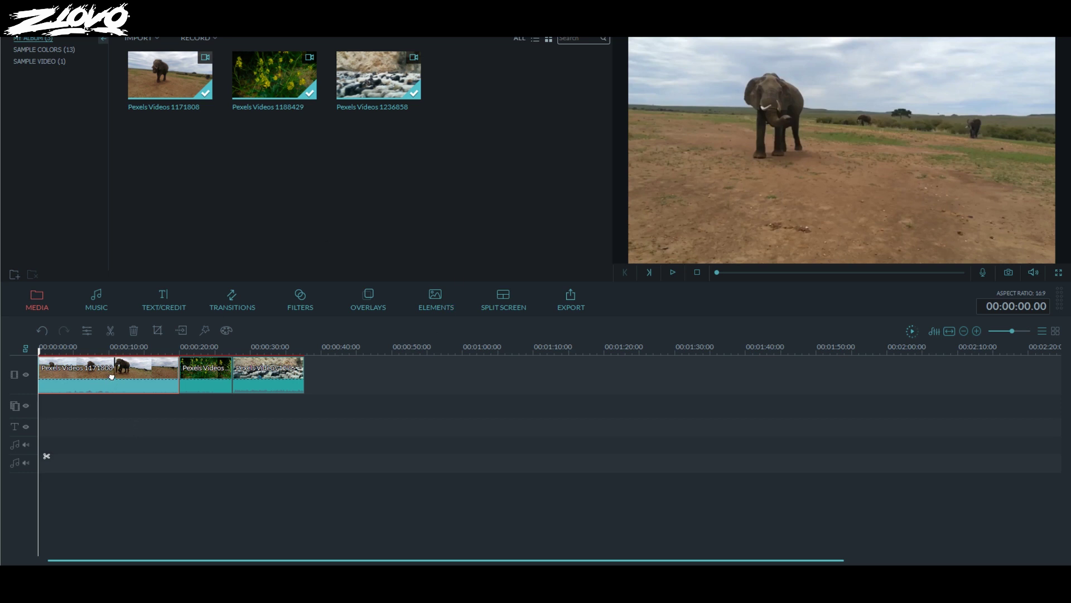
{"action": "left_click", "coordinate": [114, 346]}
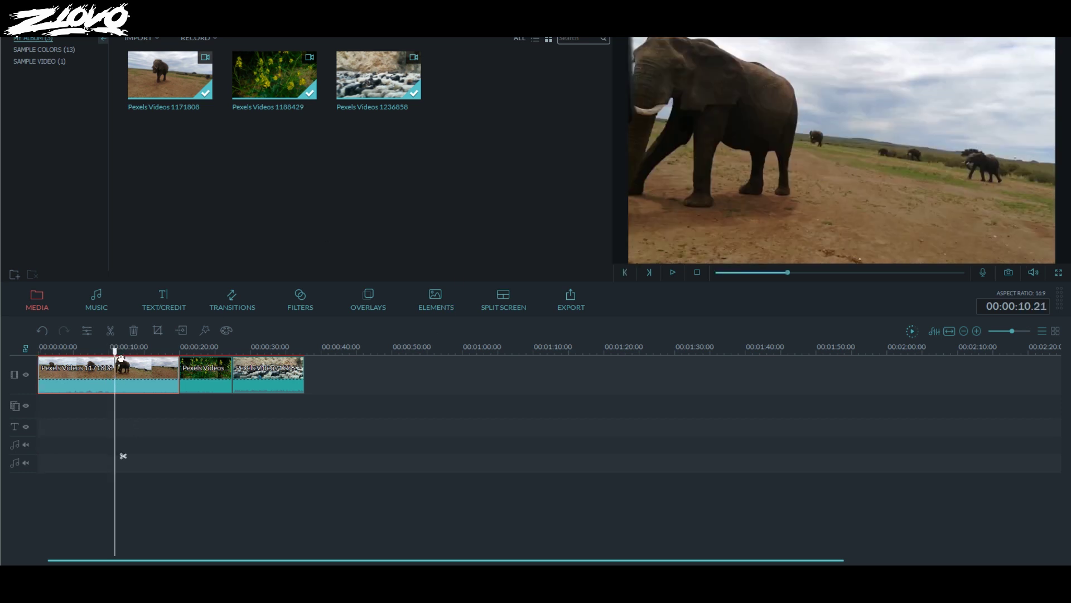
{"action": "right_click", "coordinate": [149, 324]}
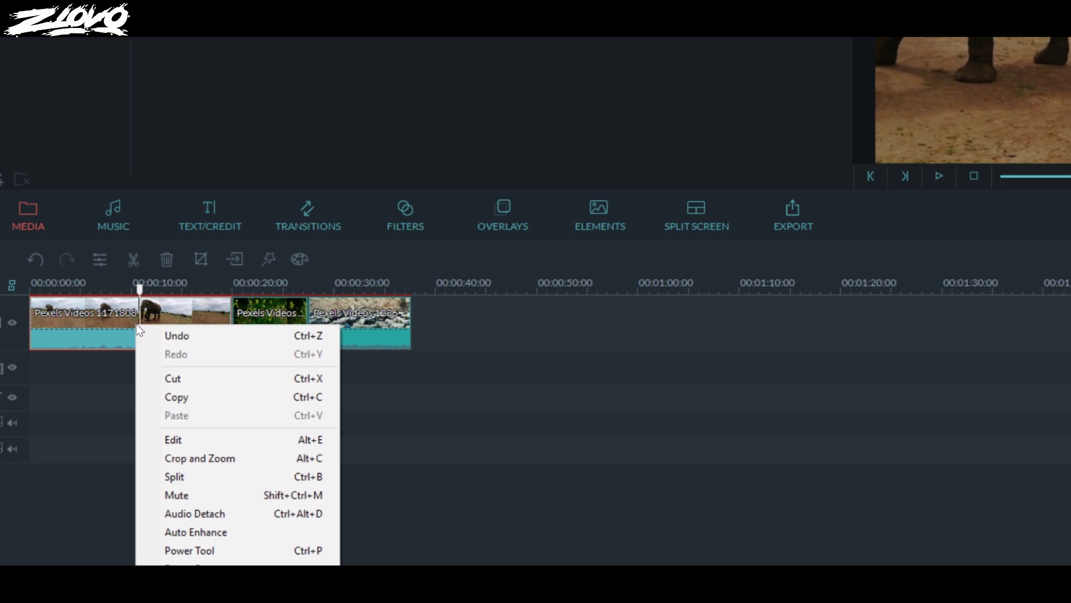
{"action": "right_click", "coordinate": [152, 322]}
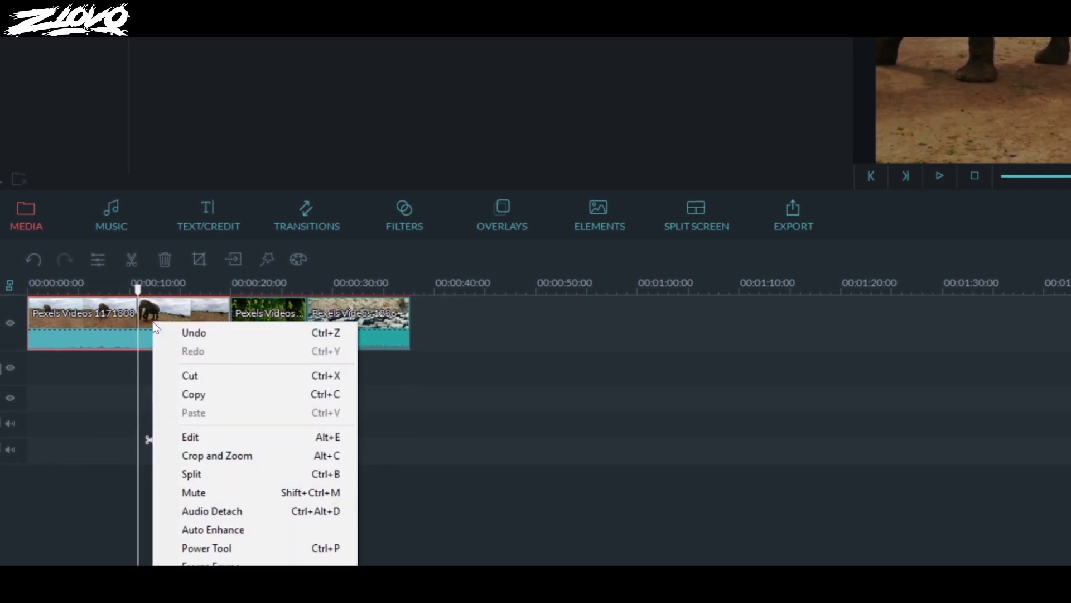
{"action": "left_click", "coordinate": [239, 472]}
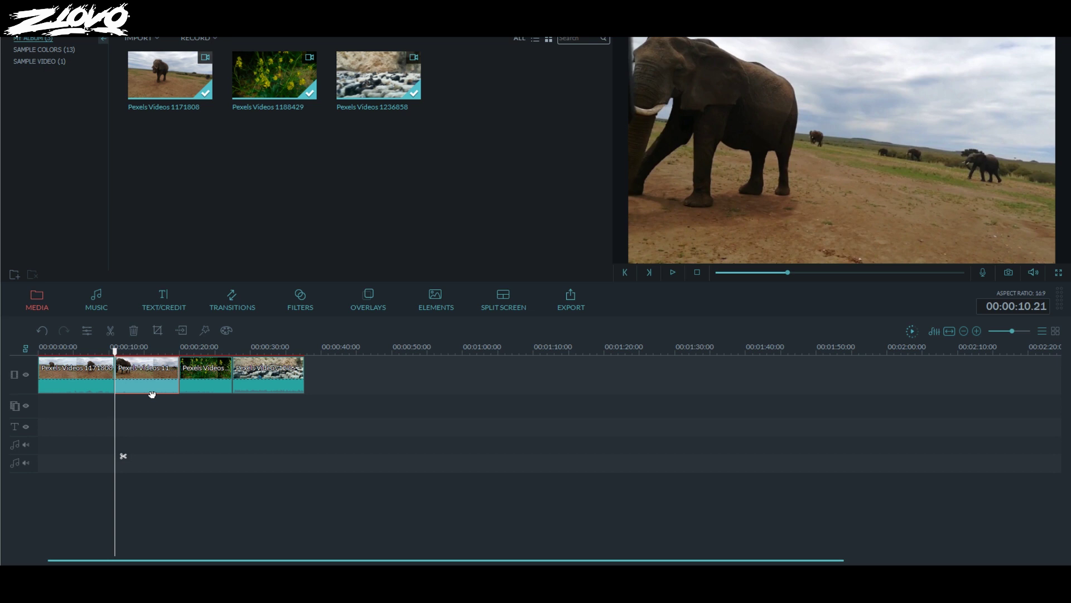
{"action": "key", "text": "Delete"}
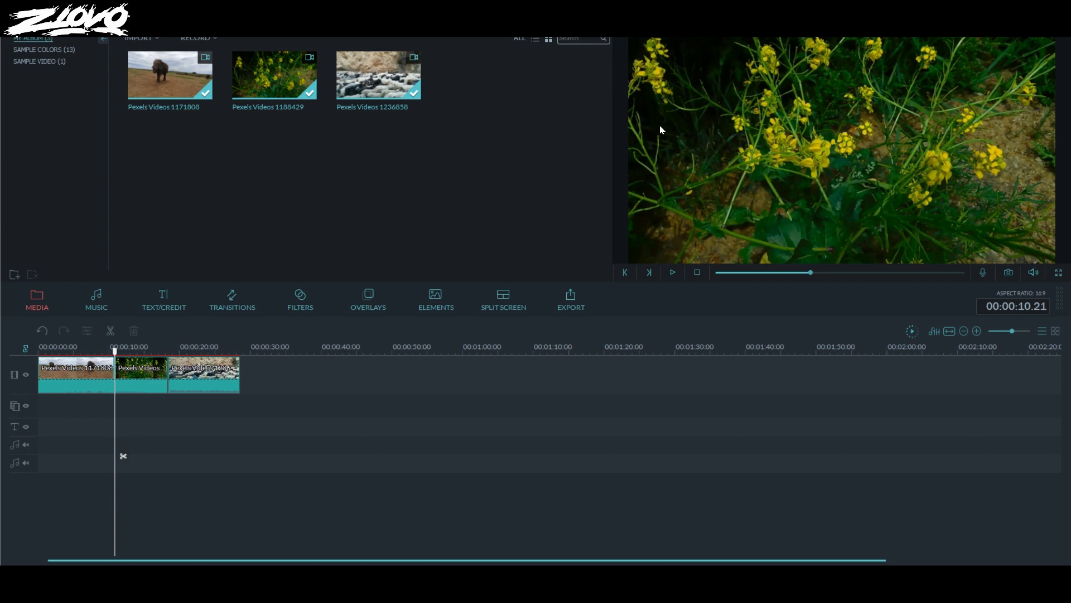
Step: Mute the audio of the elephant, flowers and flock clips
{"action": "left_click", "coordinate": [95, 388]}
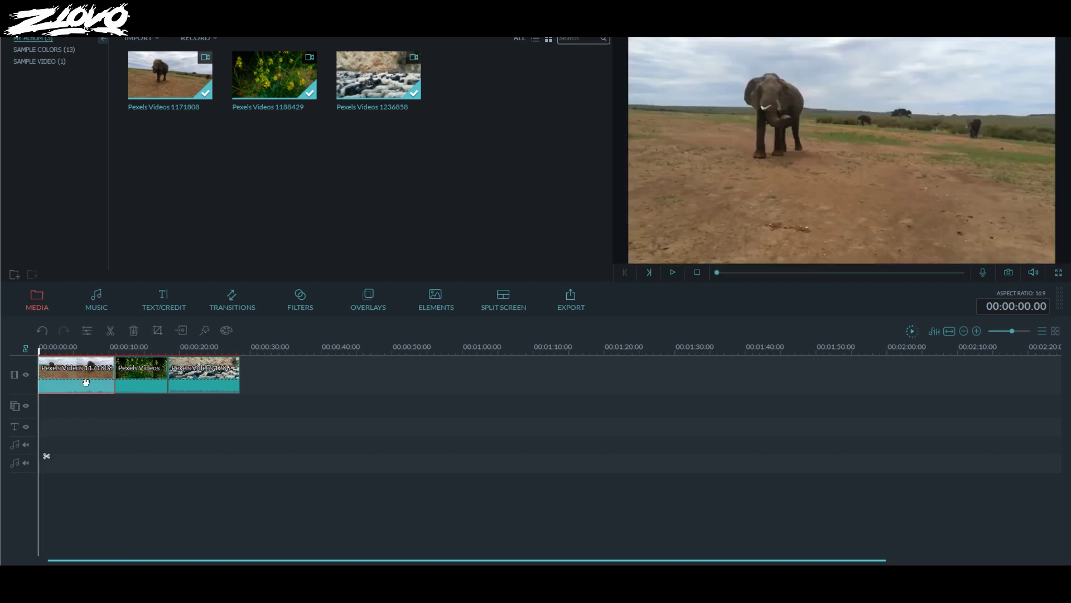
{"action": "right_click", "coordinate": [86, 382]}
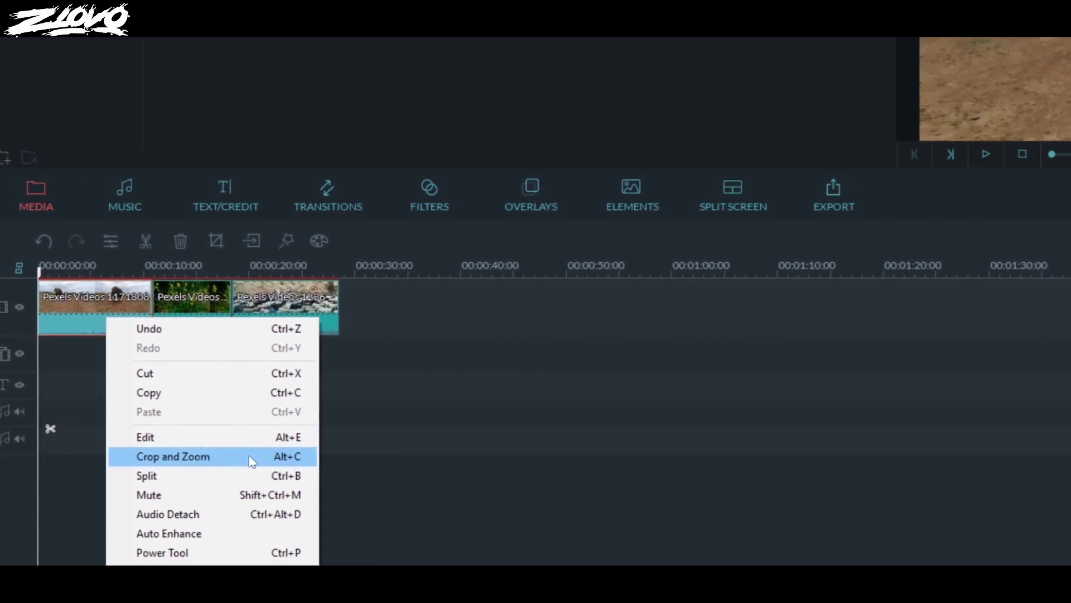
{"action": "left_click", "coordinate": [259, 495]}
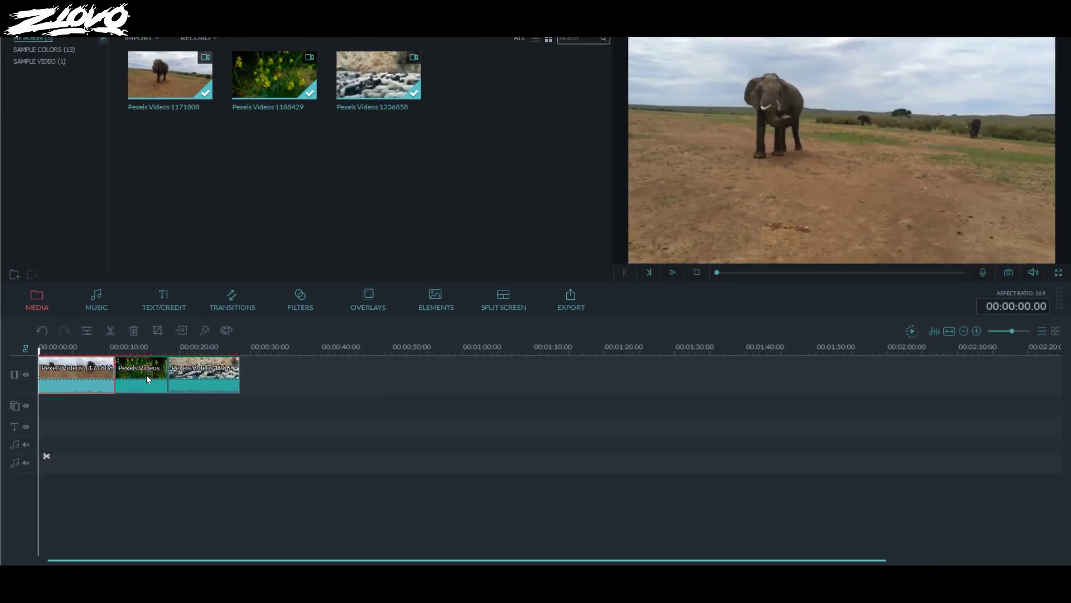
{"action": "right_click", "coordinate": [146, 379]}
{"action": "left_click", "coordinate": [167, 497]}
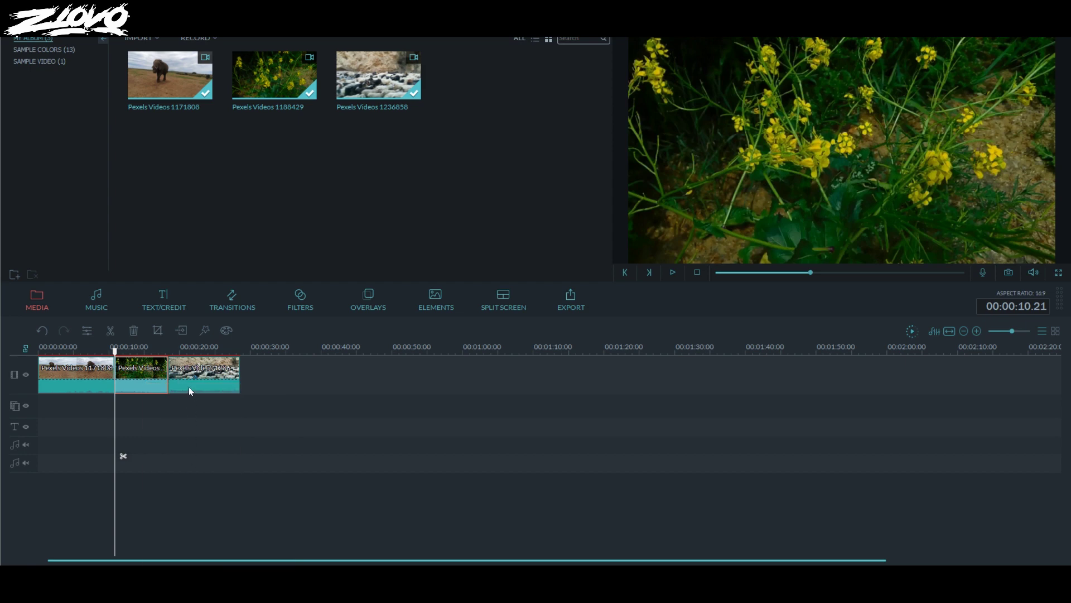
{"action": "right_click", "coordinate": [190, 390]}
{"action": "left_click", "coordinate": [234, 308]}
{"action": "left_click", "coordinate": [81, 385]}
{"action": "right_click", "coordinate": [81, 385]}
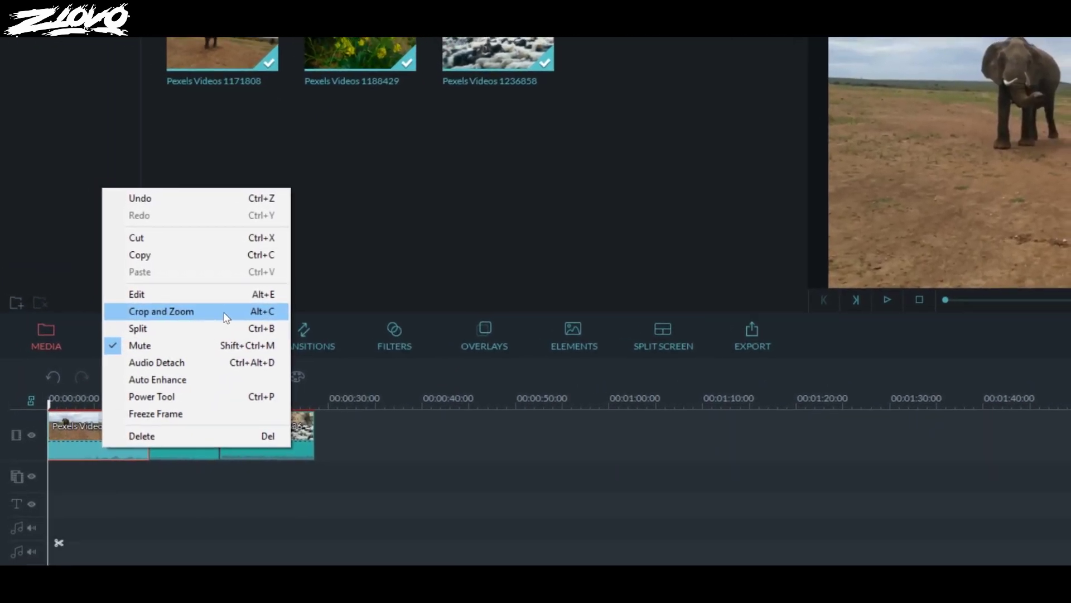
Step: Crop the elephant clip to a 951×535 frame at 16:9 in Crop and Zoom
{"action": "left_click", "coordinate": [226, 312]}
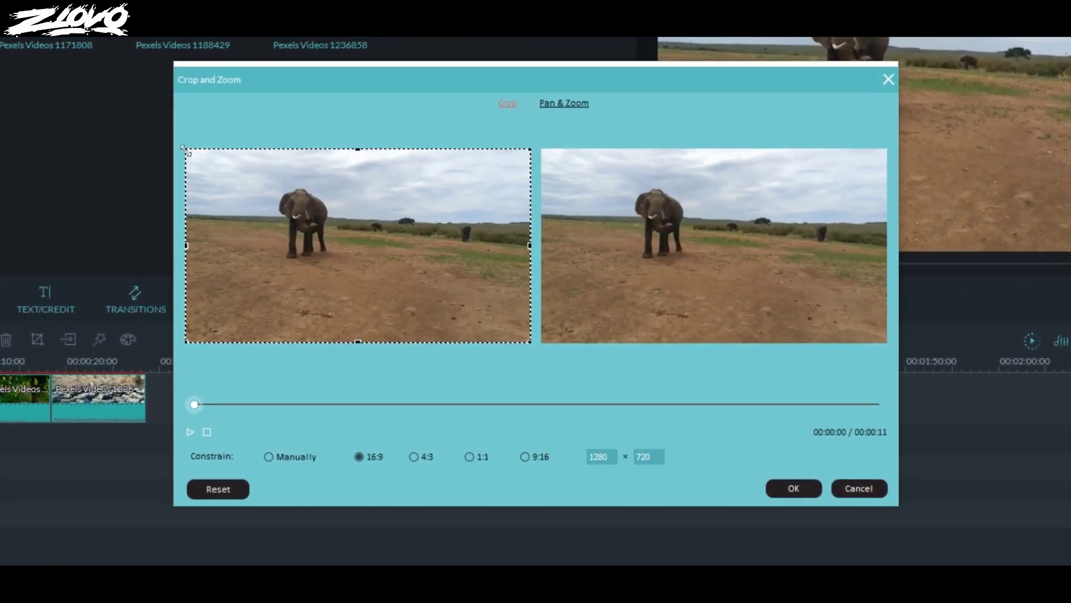
{"action": "left_click_drag", "start_coordinate": [186, 149], "coordinate": [207, 175]}
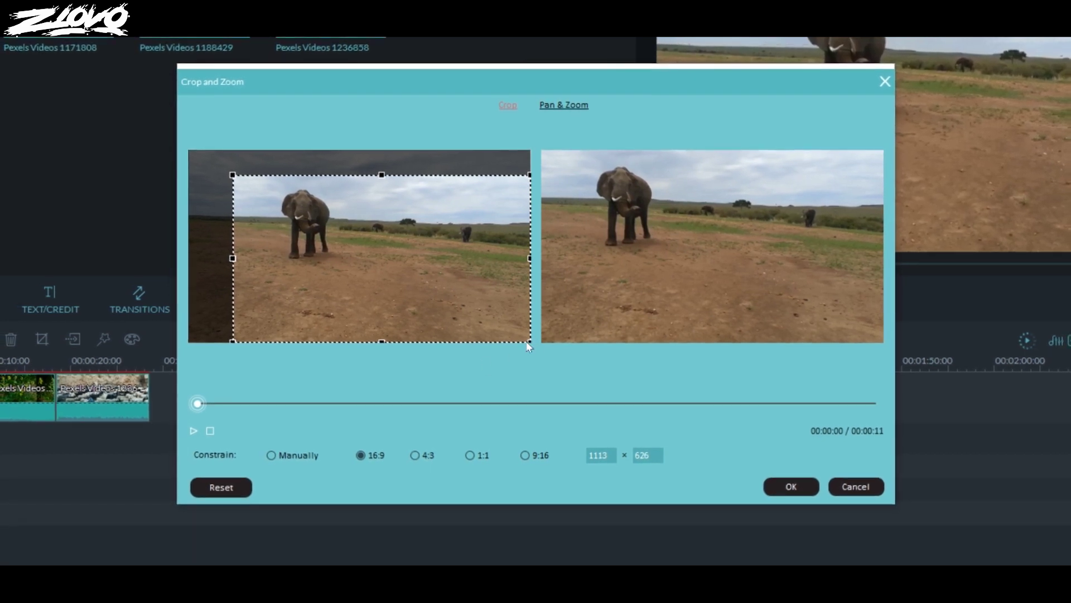
{"action": "left_click_drag", "start_coordinate": [528, 341], "coordinate": [492, 316]}
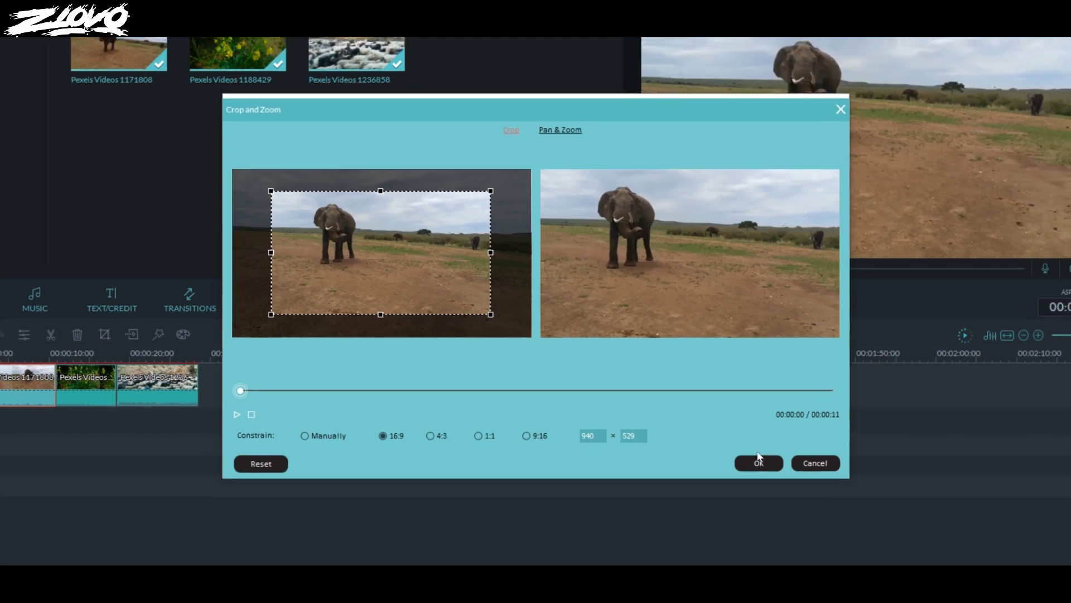
{"action": "left_click", "coordinate": [787, 484]}
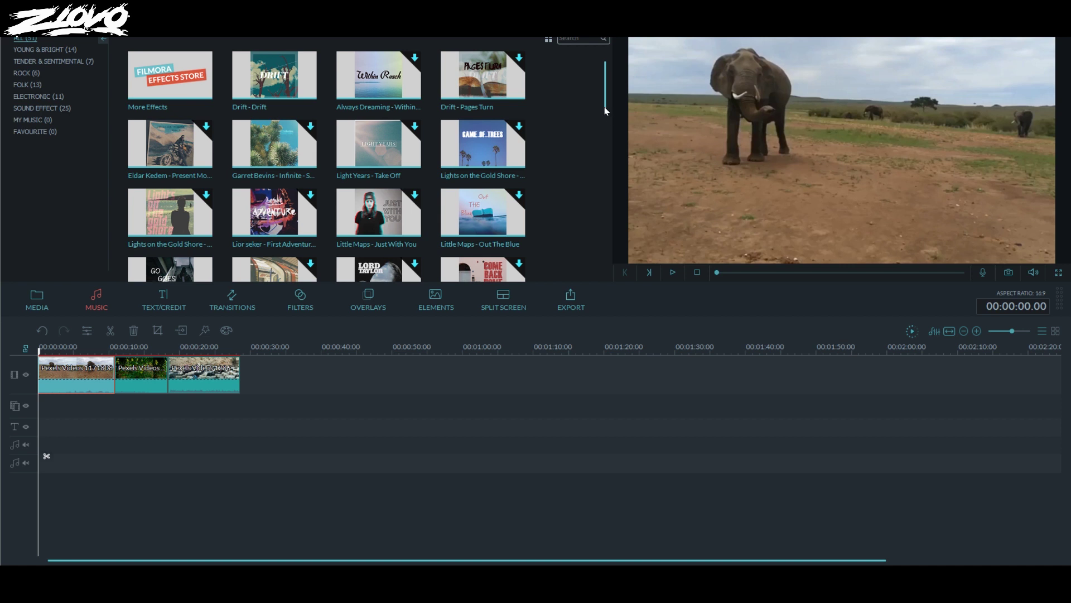
Step: Add Drift - Drift to the audio track and trim it to end with the video
{"action": "left_click", "coordinate": [274, 76]}
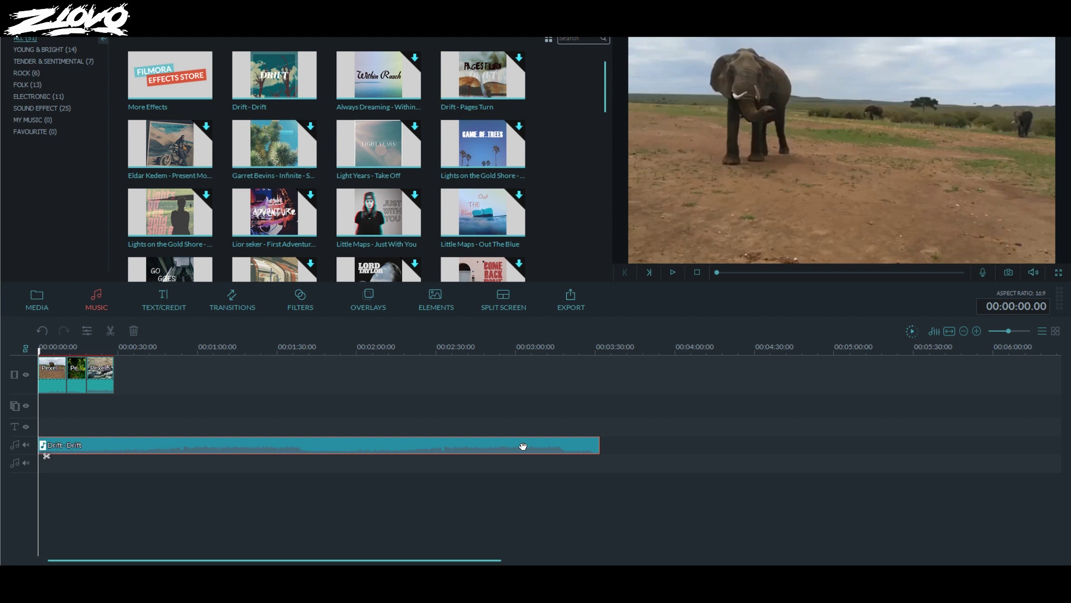
{"action": "left_click_drag", "start_coordinate": [598, 444], "coordinate": [381, 446]}
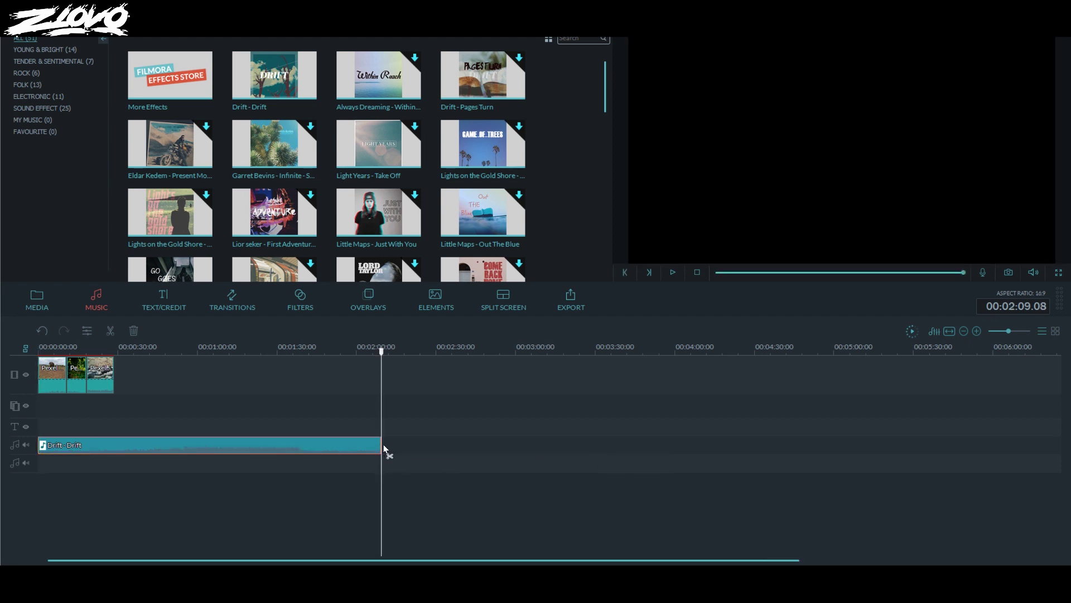
{"action": "left_click_drag", "start_coordinate": [382, 444], "coordinate": [115, 445]}
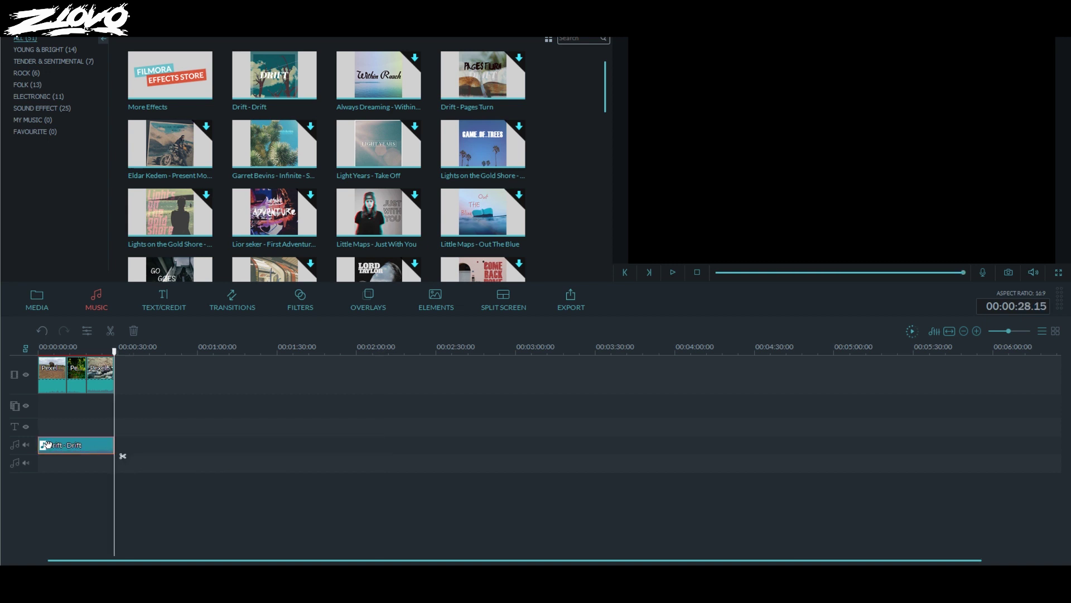
Step: Play the project from the beginning to check the music, then stop
{"action": "left_click", "coordinate": [56, 383]}
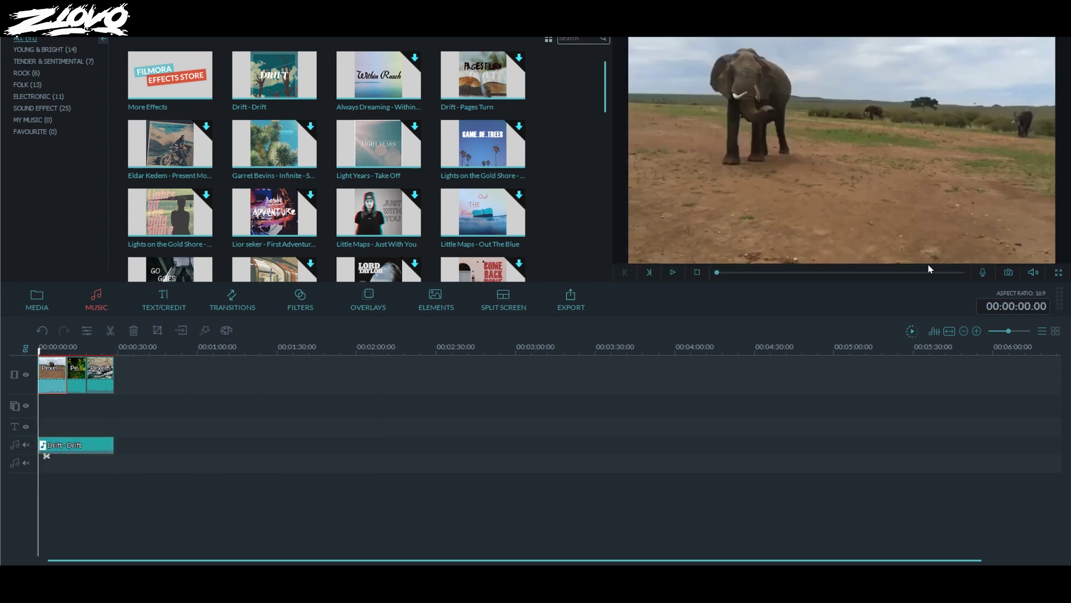
{"action": "left_click", "coordinate": [673, 273]}
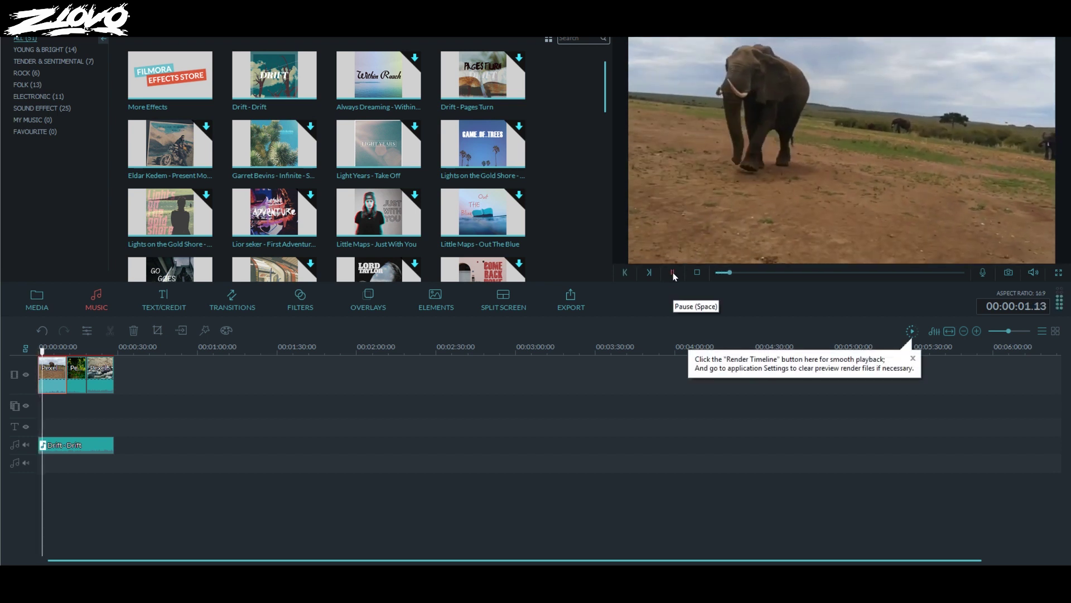
{"action": "left_click", "coordinate": [672, 272]}
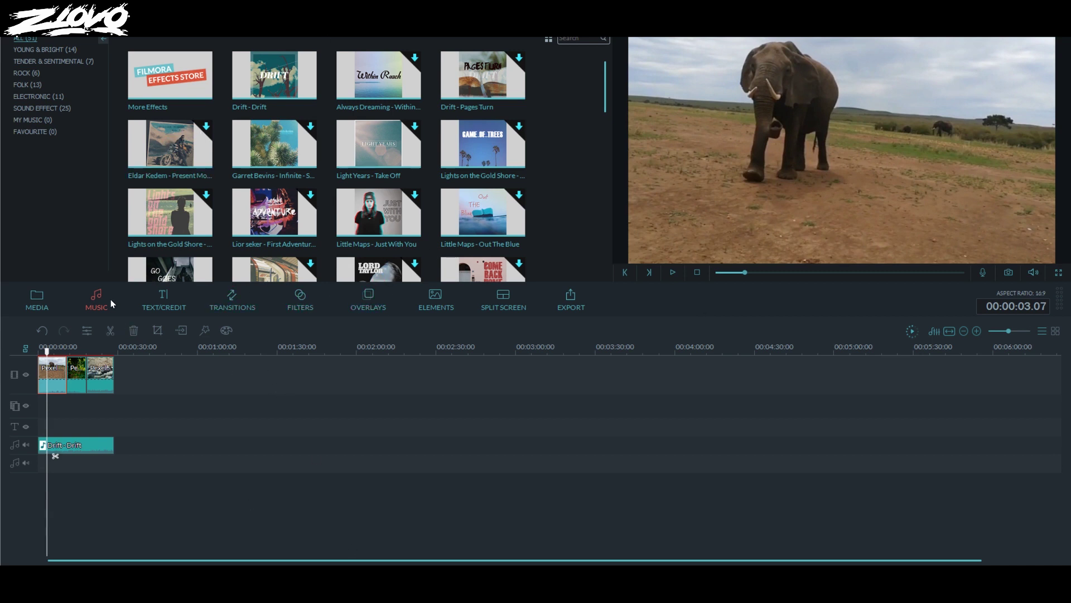
{"action": "left_click", "coordinate": [155, 303]}
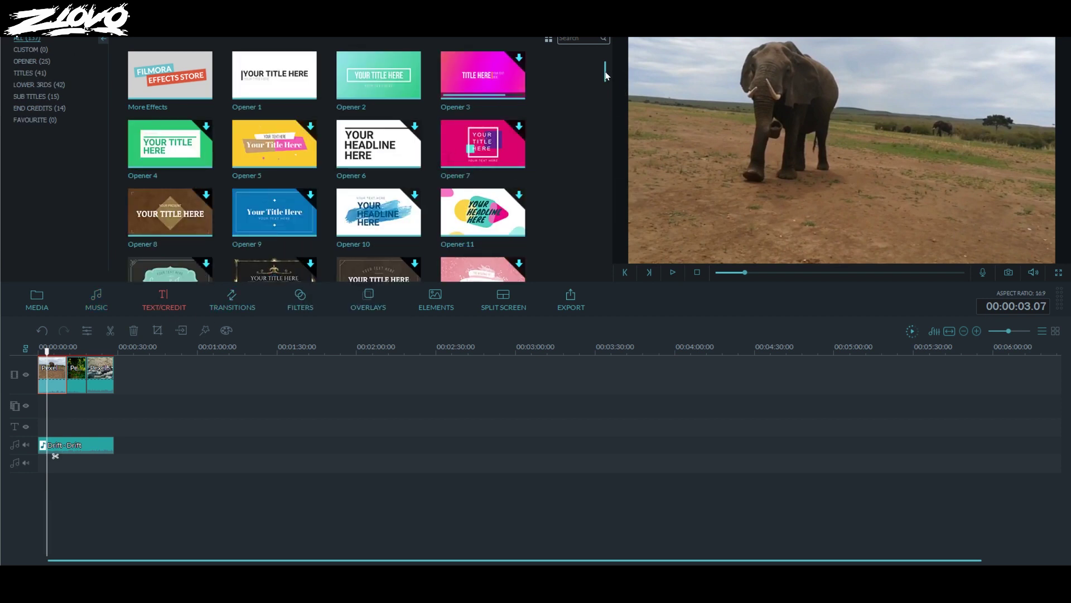
Step: Download the Opener 22 title template, then preview the Title 2 template
{"action": "scroll", "coordinate": [600, 109], "scroll_direction": "down", "scroll_amount": 15}
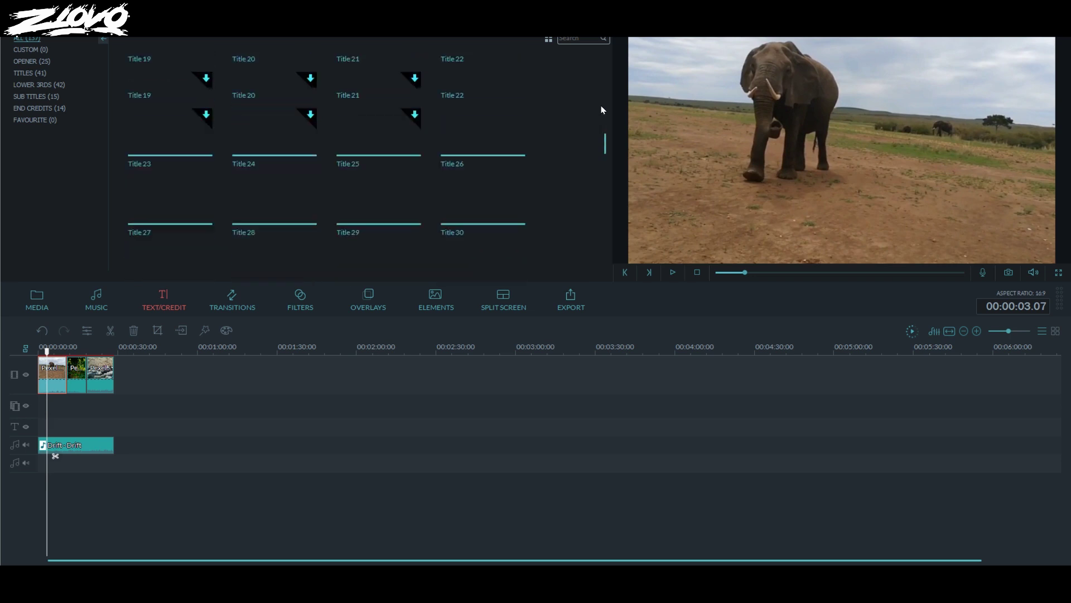
{"action": "scroll", "coordinate": [601, 110], "scroll_direction": "up", "scroll_amount": 15}
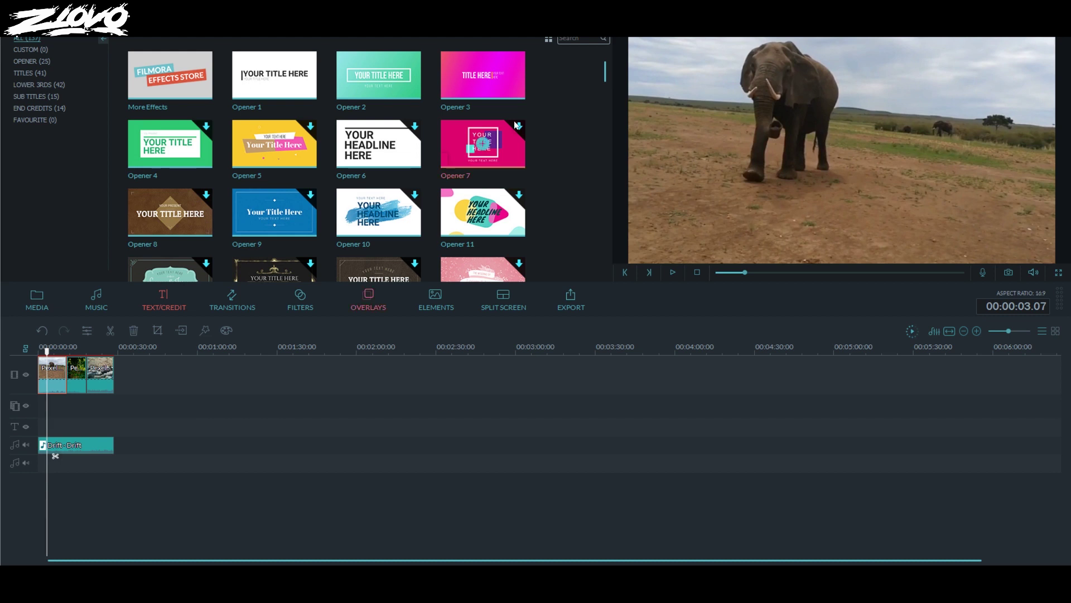
{"action": "left_click_drag", "start_coordinate": [604, 75], "coordinate": [604, 116]}
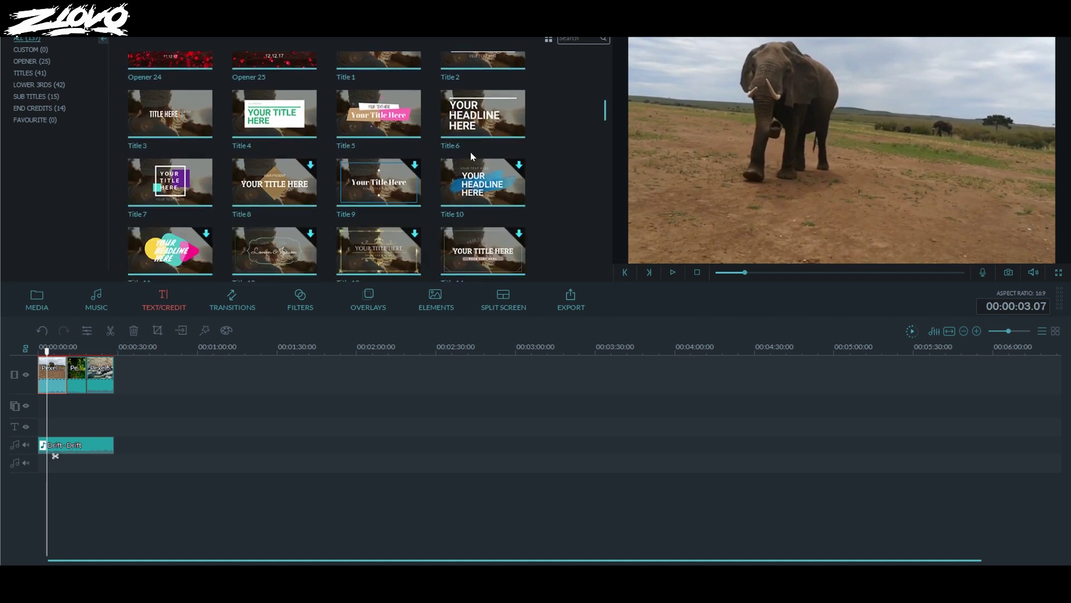
{"action": "scroll", "coordinate": [607, 112], "scroll_direction": "up", "scroll_amount": 1}
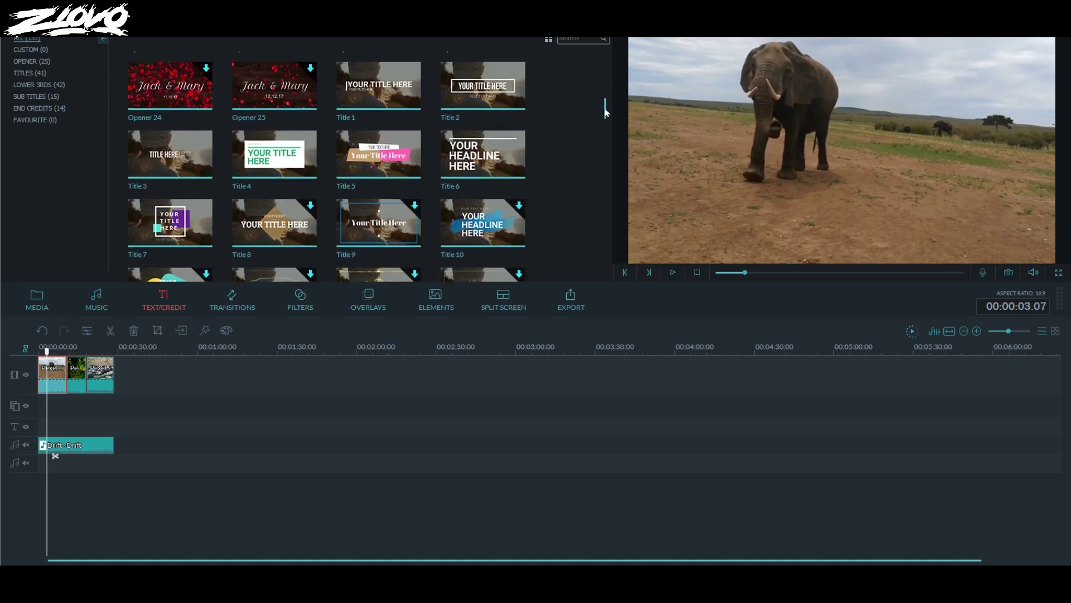
{"action": "scroll", "coordinate": [605, 113], "scroll_direction": "up", "scroll_amount": 2}
{"action": "left_click", "coordinate": [408, 75]}
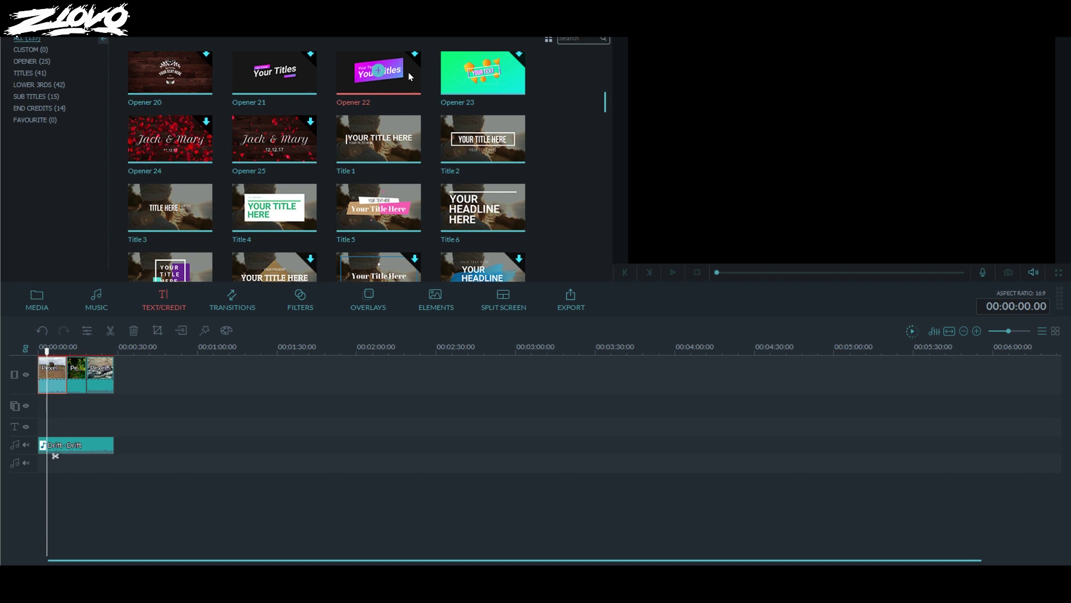
{"action": "left_click", "coordinate": [409, 75]}
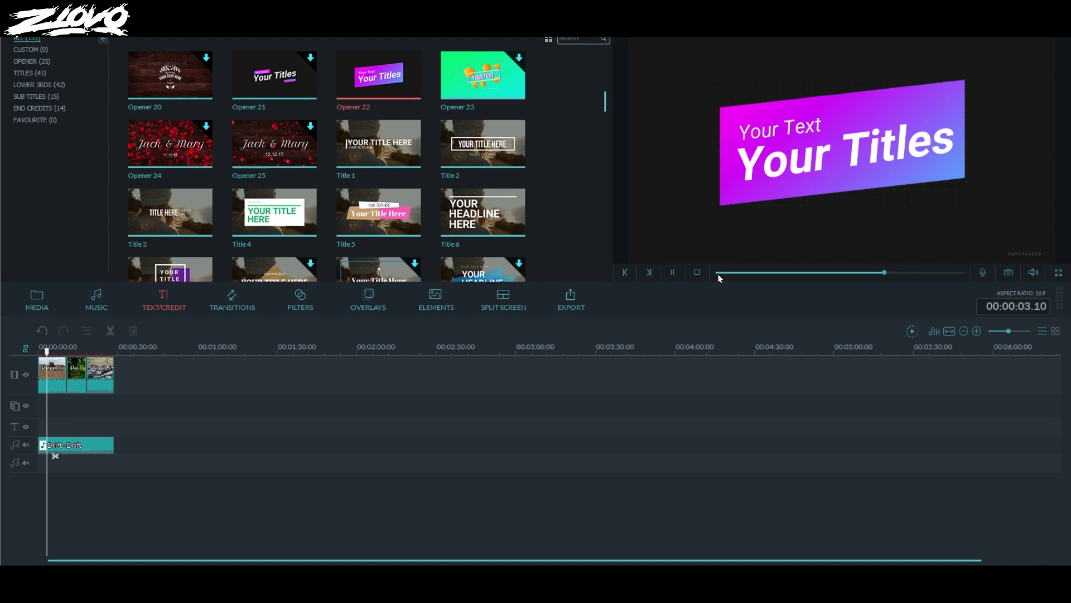
{"action": "left_click", "coordinate": [501, 152]}
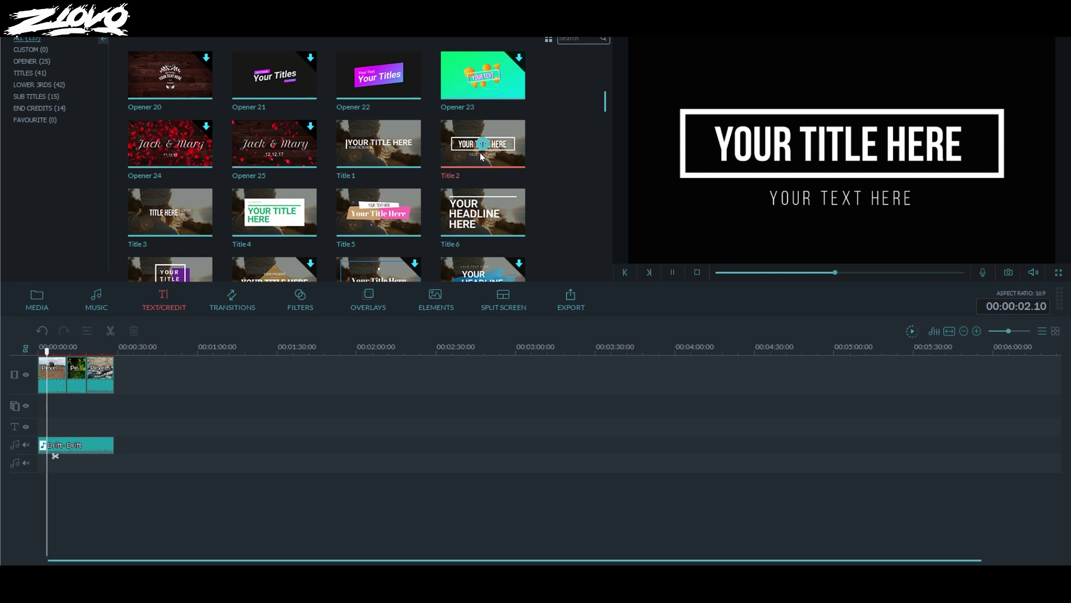
Step: Place Title 2 at the start of the text track over the elephant clip
{"action": "left_click_drag", "start_coordinate": [480, 152], "coordinate": [53, 427]}
{"action": "left_click", "coordinate": [625, 273]}
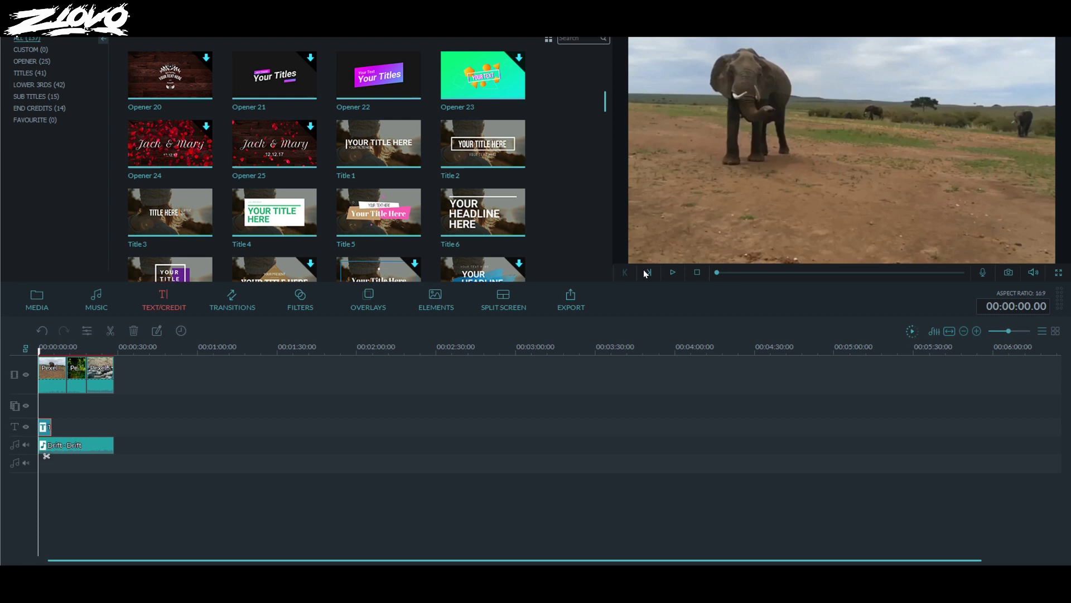
{"action": "left_click", "coordinate": [42, 350]}
{"action": "right_click", "coordinate": [53, 430]}
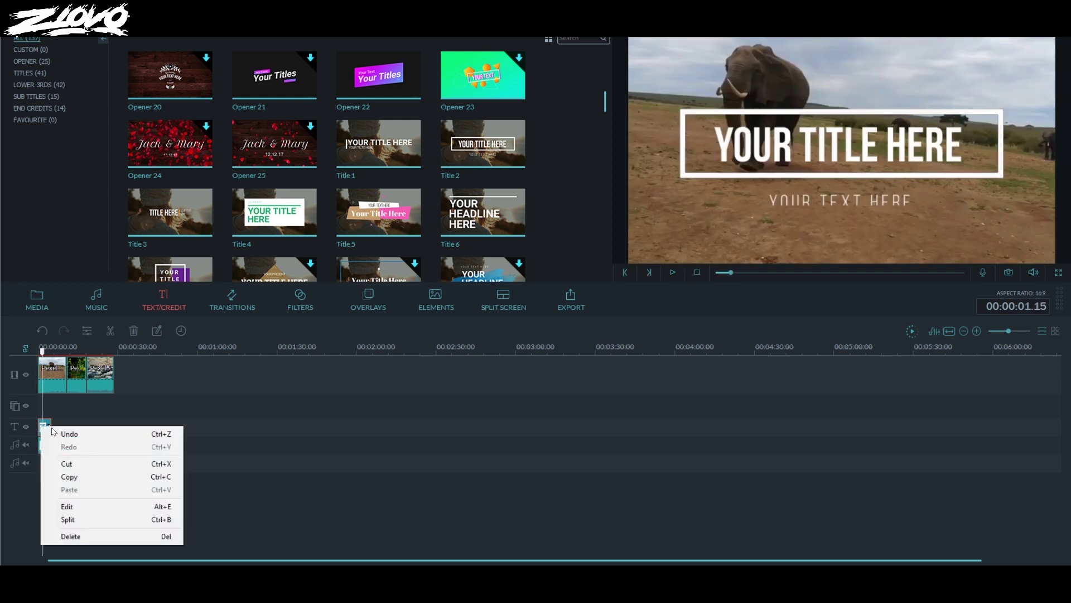
Step: Change the title to 'THE WILDERNESS' with 'ANIMALS AND PLANTS' centred beneath it
{"action": "left_click", "coordinate": [67, 506]}
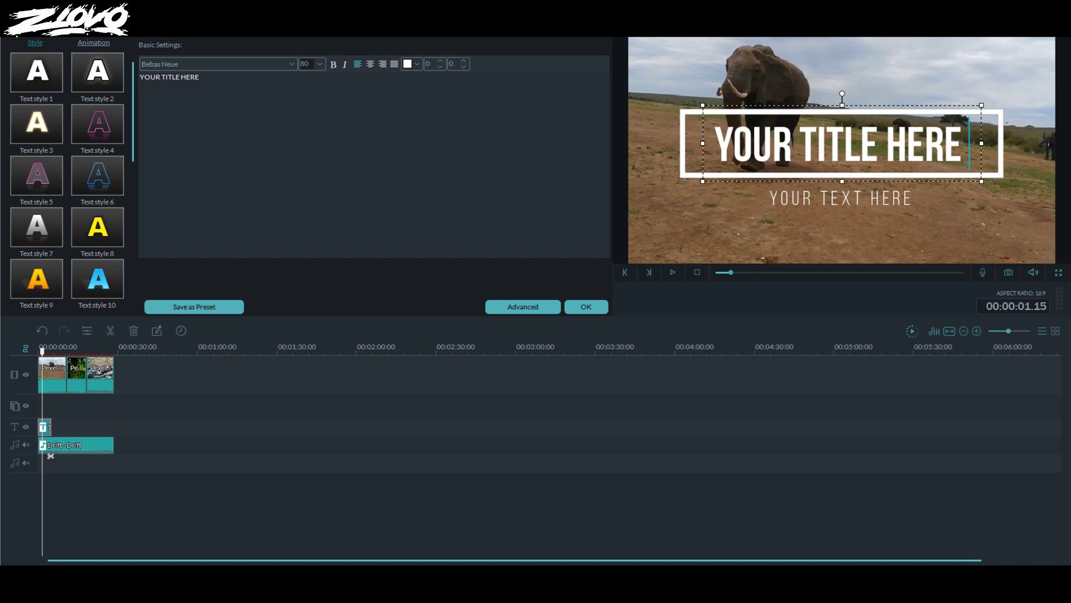
{"action": "key", "text": "ctrl+a"}
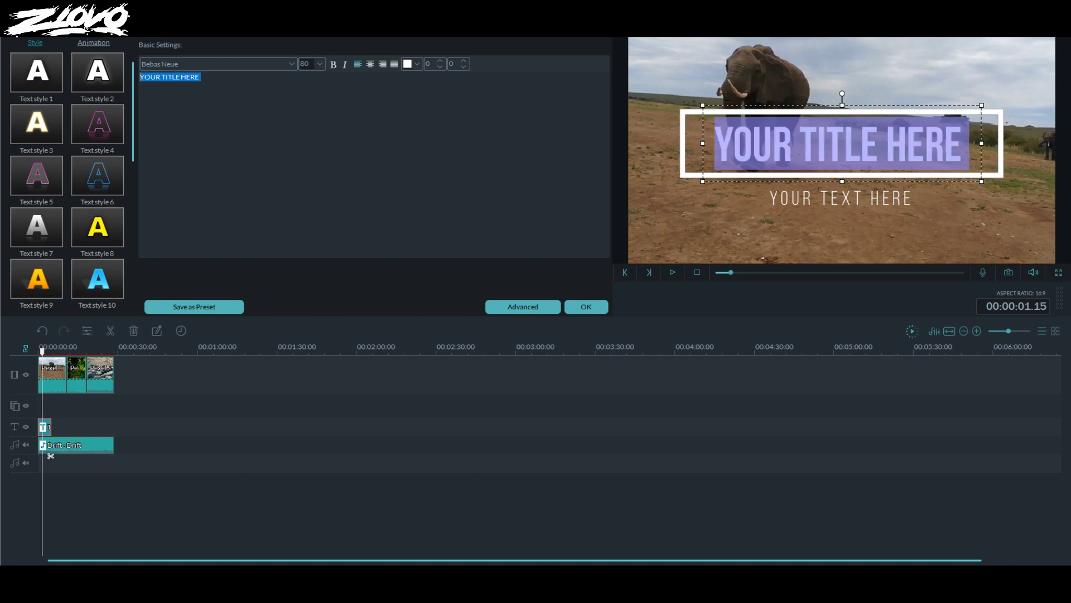
{"action": "type", "text": "THE WILDERNESS"}
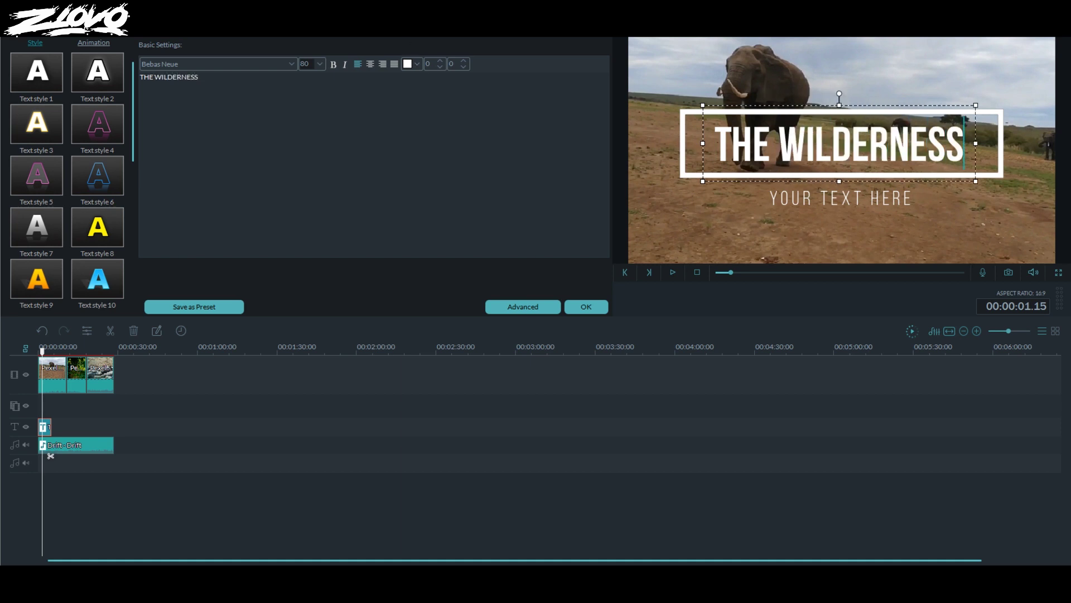
{"action": "left_click", "coordinate": [832, 204]}
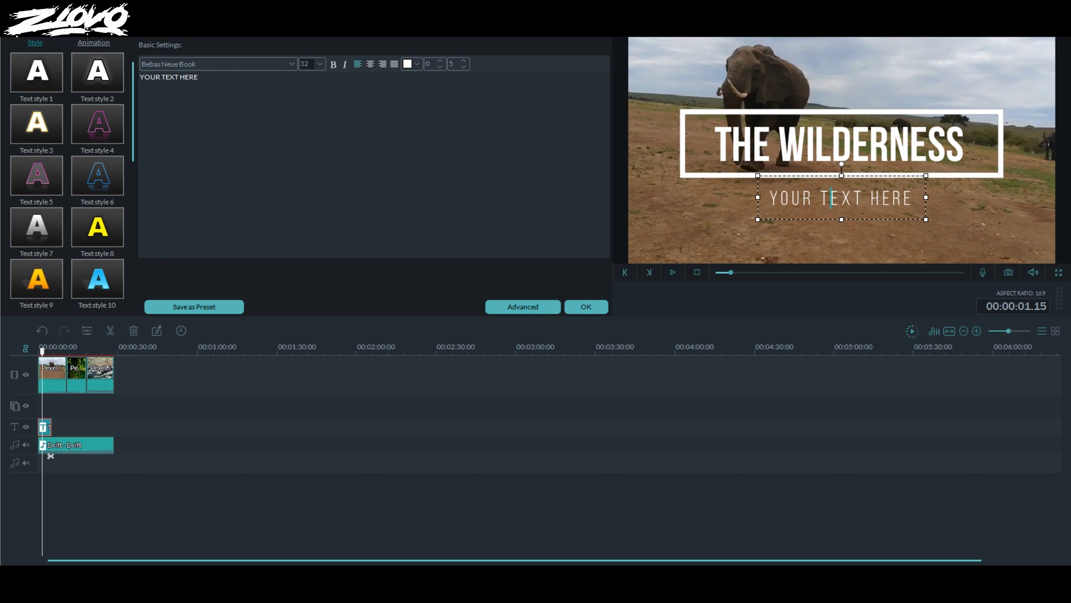
{"action": "key", "text": "ctrl+a"}
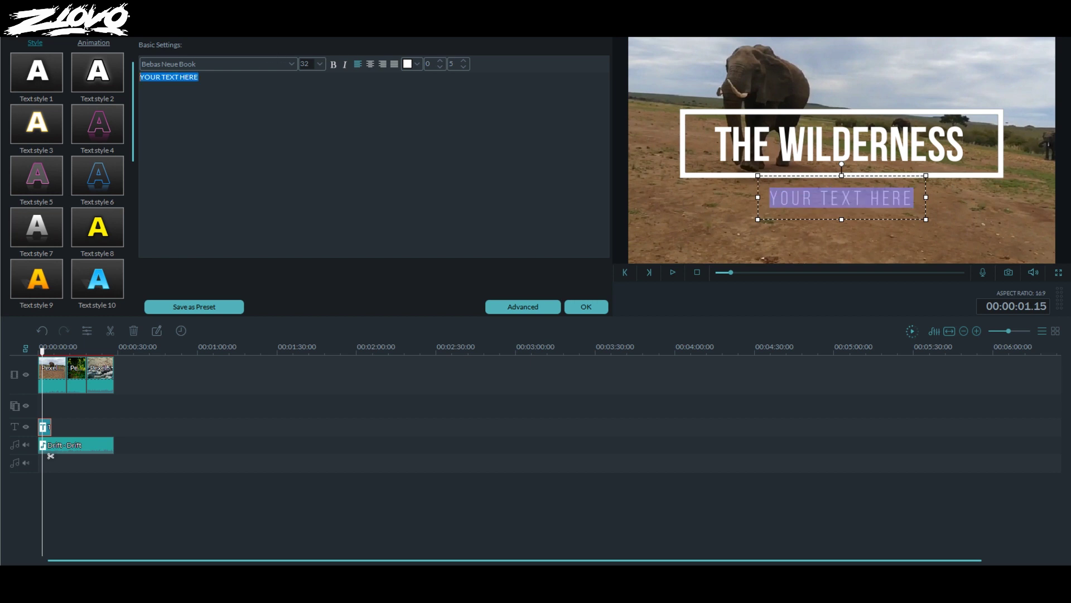
{"action": "type", "text": "ANIMALS AND PLAN"}
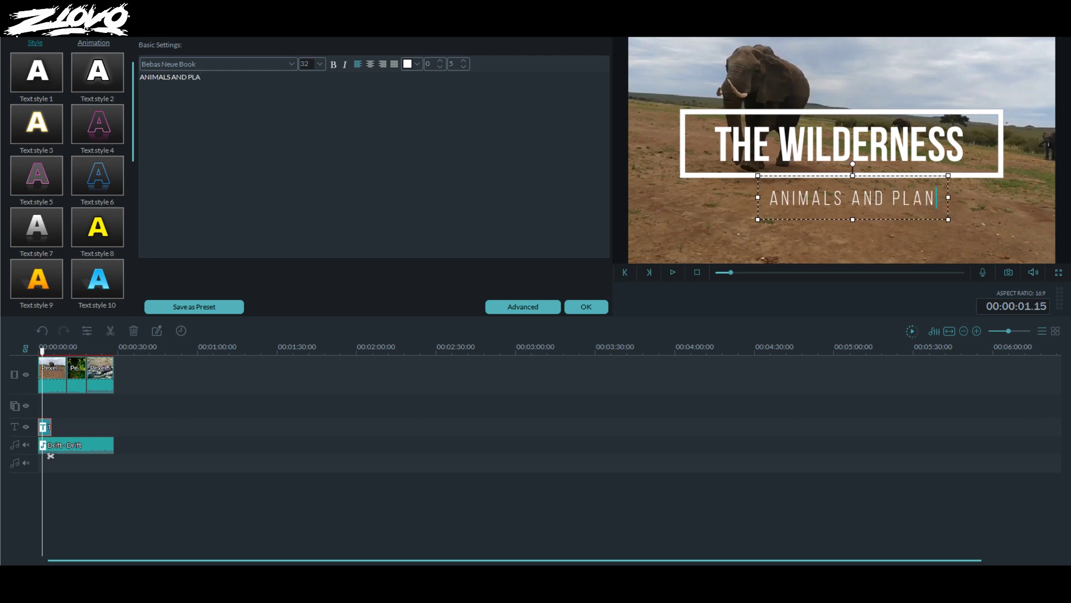
{"action": "type", "text": "TS"}
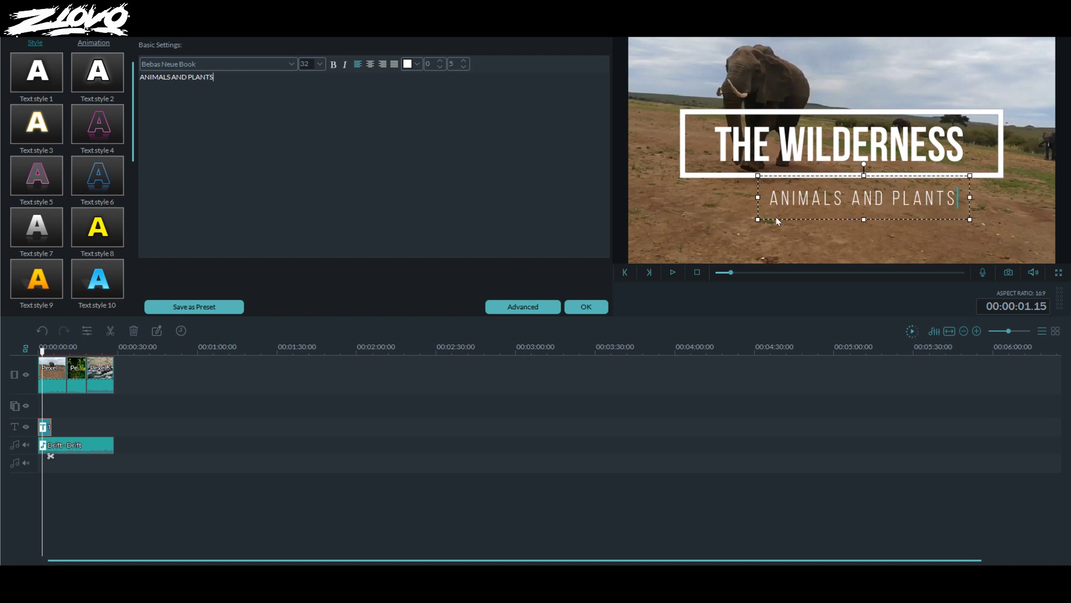
{"action": "left_click_drag", "start_coordinate": [758, 205], "coordinate": [734, 209]}
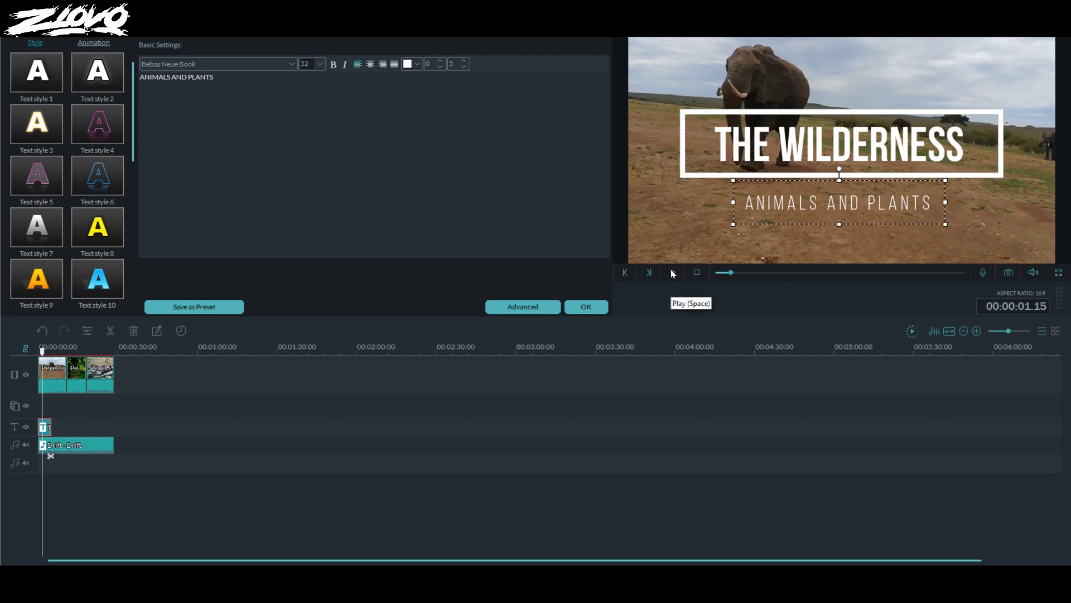
{"action": "left_click", "coordinate": [578, 309]}
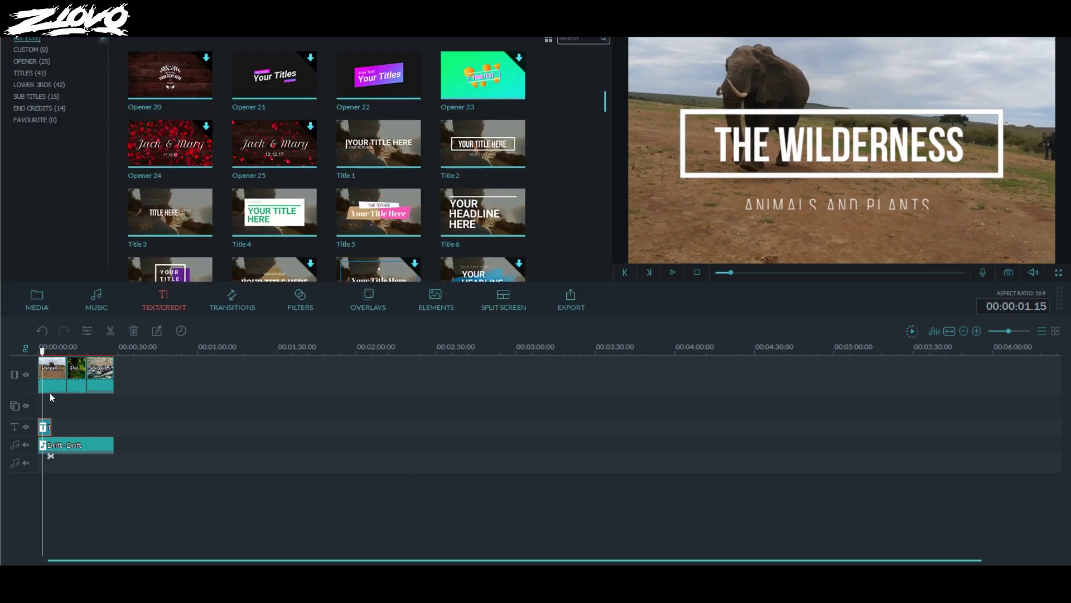
Step: Add the Credits 2 end-credits template to the text track over the final flock clip
{"action": "left_click", "coordinate": [51, 104]}
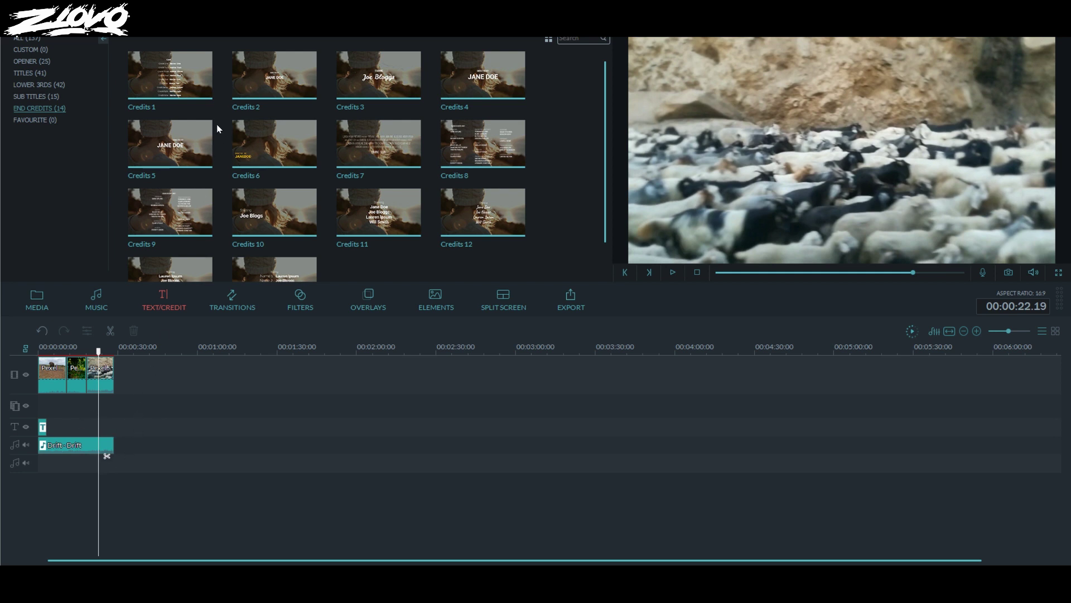
{"action": "left_click", "coordinate": [309, 76]}
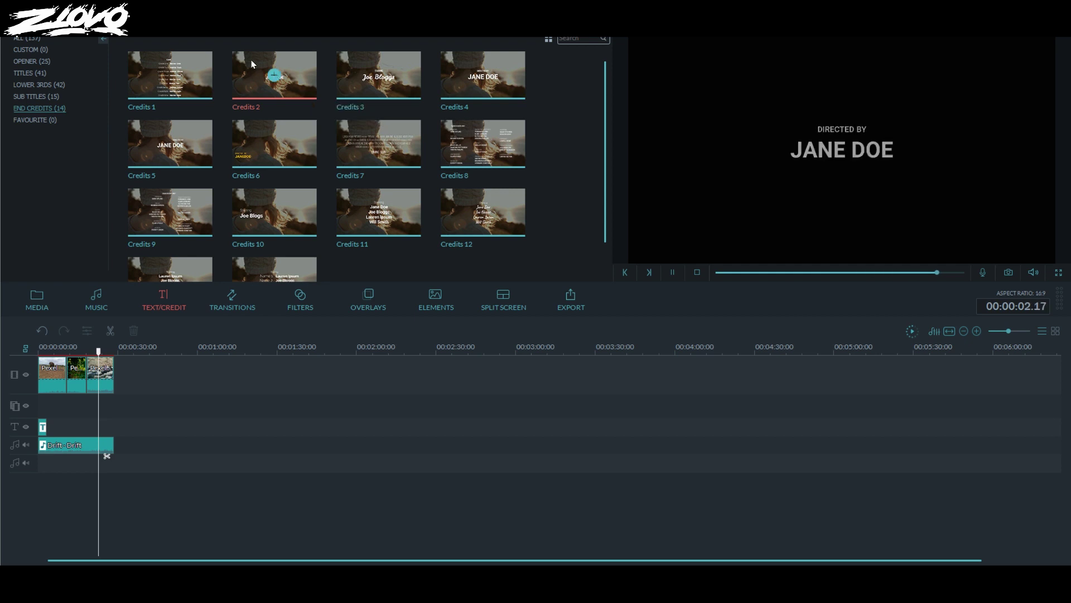
{"action": "left_click_drag", "start_coordinate": [277, 76], "coordinate": [97, 428]}
{"action": "right_click", "coordinate": [103, 426]}
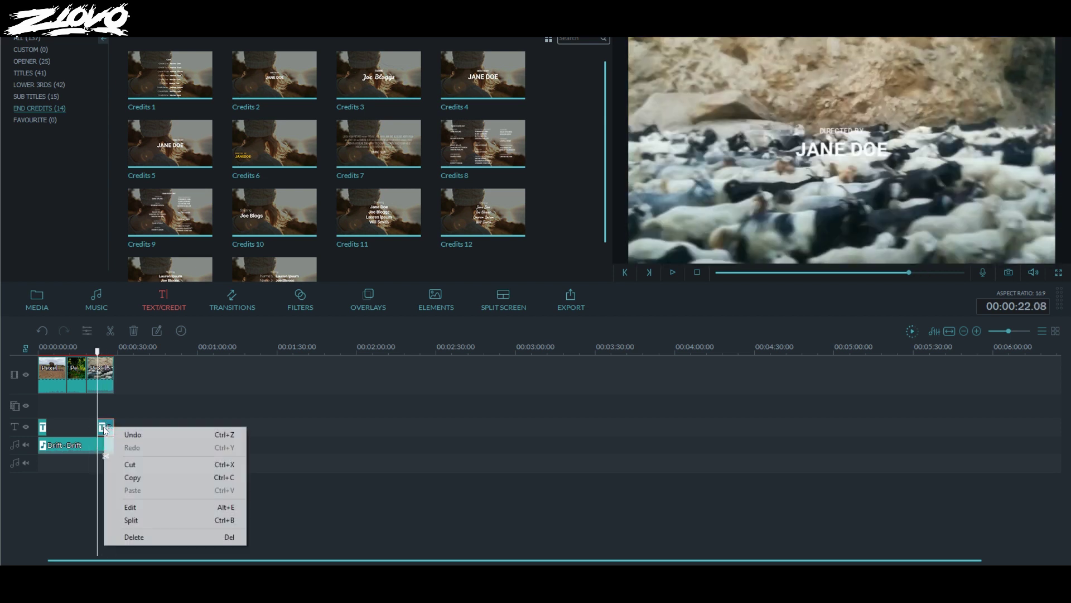
Step: Replace the placeholder name JANE DOE in the end credit with ZIOVO
{"action": "left_click", "coordinate": [158, 502]}
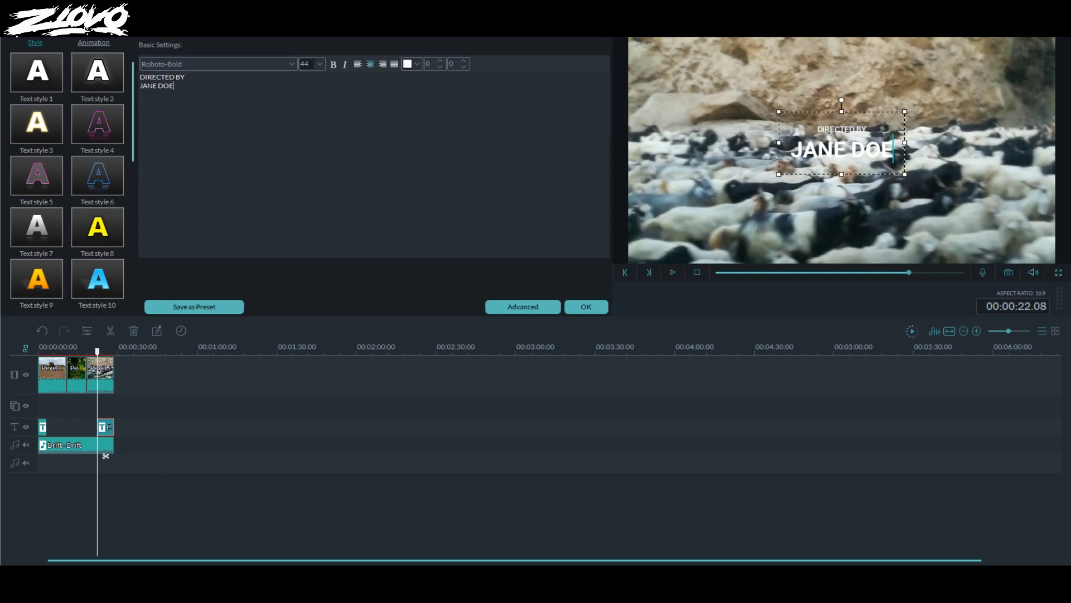
{"action": "key", "text": "shift+Left"}
{"action": "key", "text": "shift+Left"}
{"action": "key", "text": "shift+Left"}
{"action": "key", "text": "shift+Left"}
{"action": "key", "text": "shift+Left"}
{"action": "key", "text": "shift+Left"}
{"action": "key", "text": "shift+Left"}
{"action": "key", "text": "shift+Left"}
{"action": "key", "text": "shift+Right"}
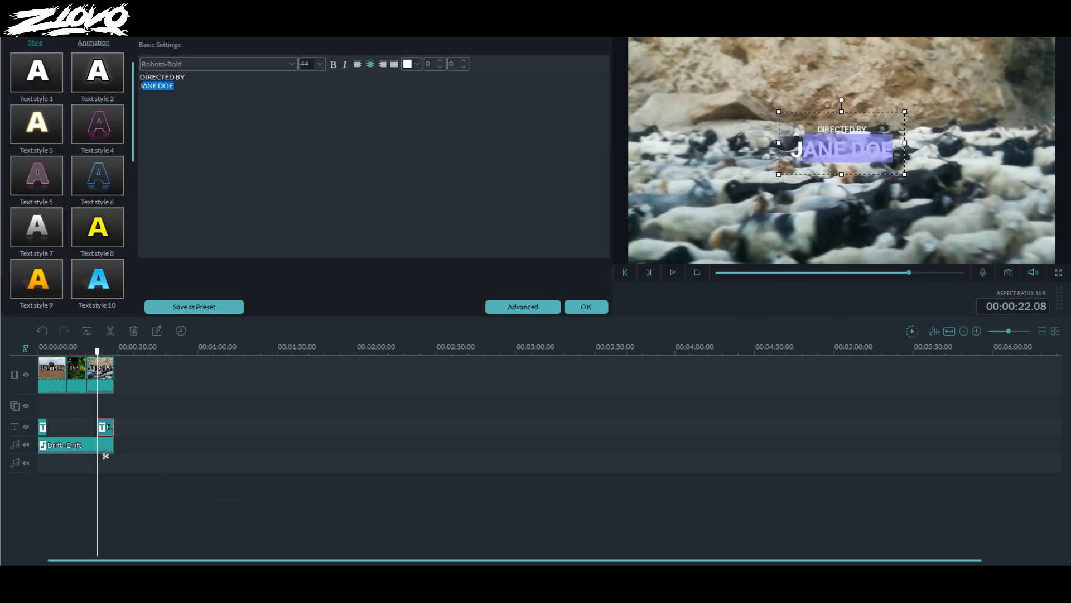
{"action": "key", "text": "BackSpace"}
{"action": "key", "text": "BackSpace"}
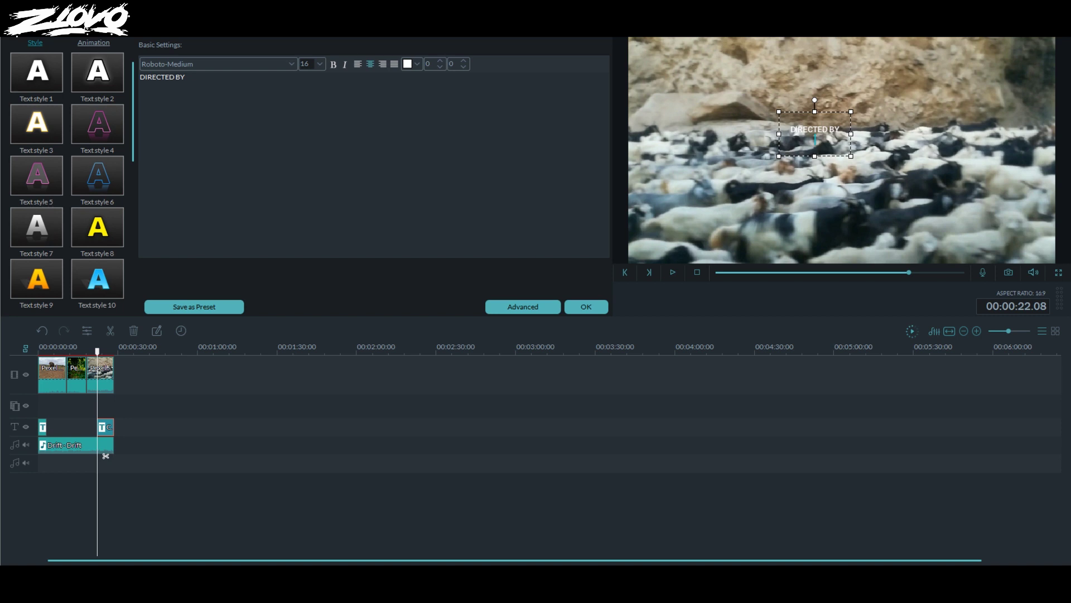
{"action": "type", "text": "ZIOVO"}
Step: Make ZIOVO 44 points, try Text style 4, then settle on plain white Text style 1
{"action": "left_click_drag", "start_coordinate": [163, 86], "coordinate": [135, 90]}
{"action": "left_click", "coordinate": [320, 64]}
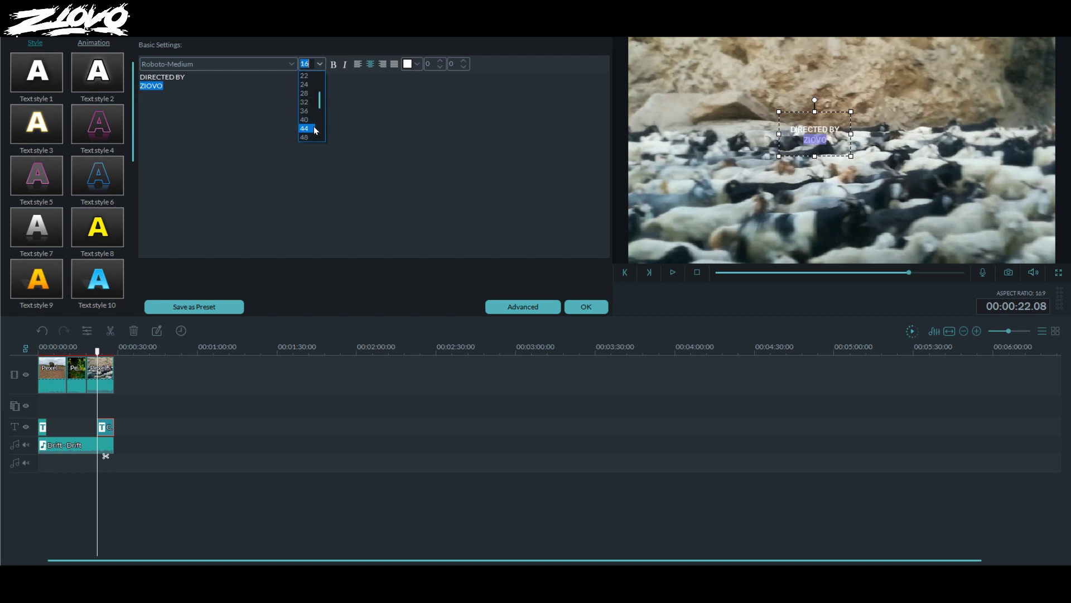
{"action": "left_click", "coordinate": [306, 128]}
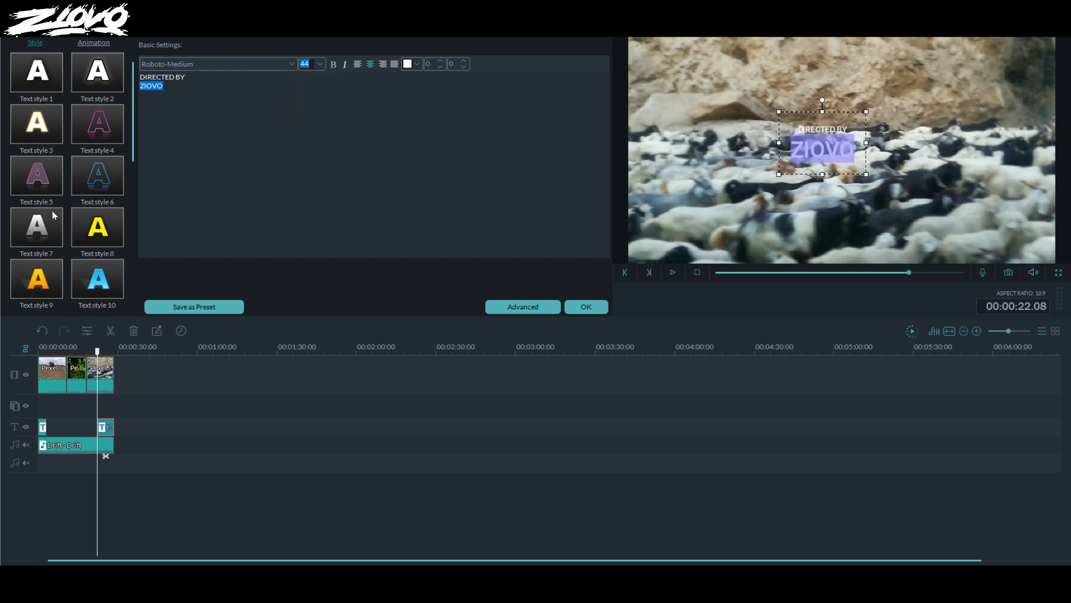
{"action": "left_click", "coordinate": [98, 130]}
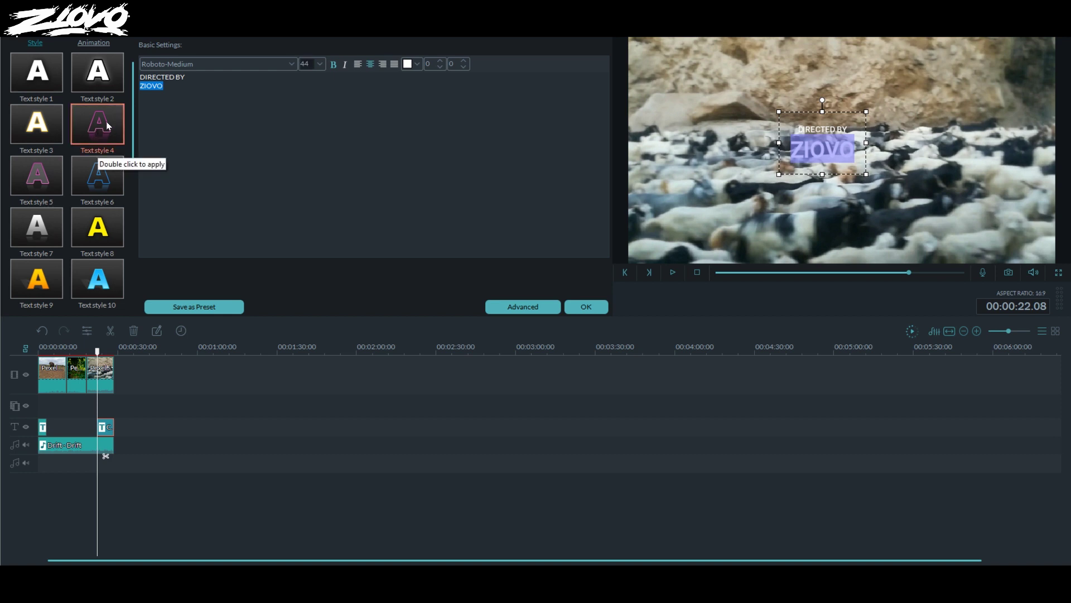
{"action": "double_click", "coordinate": [94, 132]}
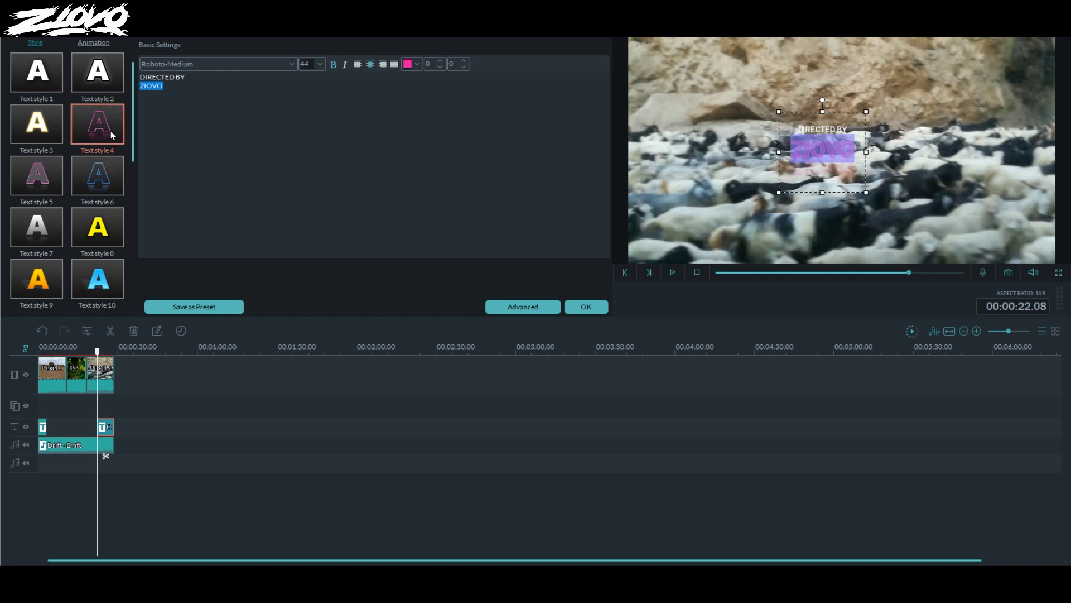
{"action": "double_click", "coordinate": [52, 83]}
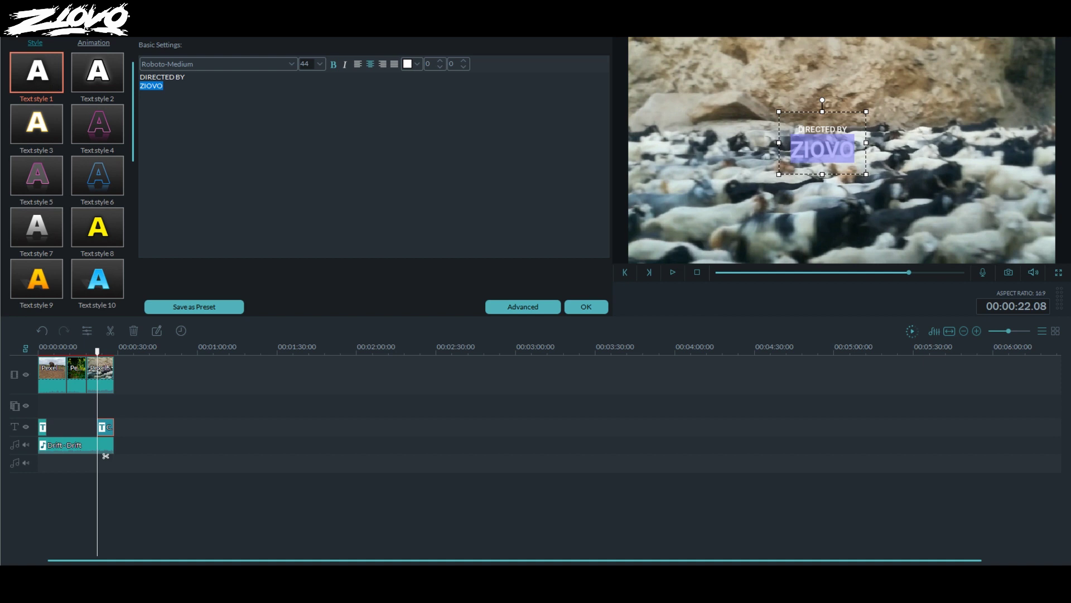
{"action": "left_click", "coordinate": [586, 308]}
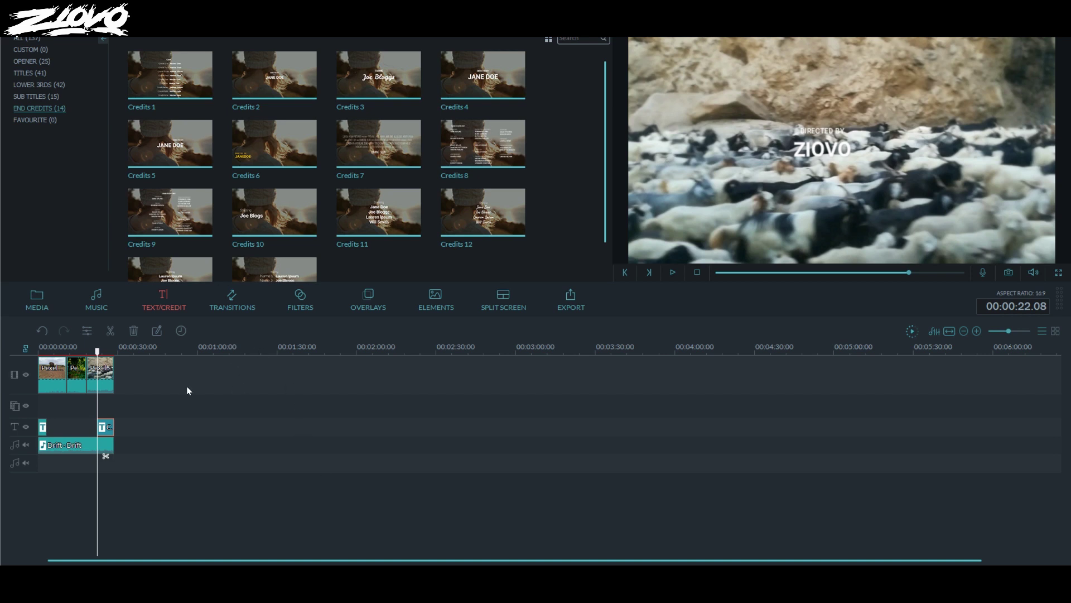
Step: Add a Fade transition to the end of the final flock clip
{"action": "left_click", "coordinate": [227, 305]}
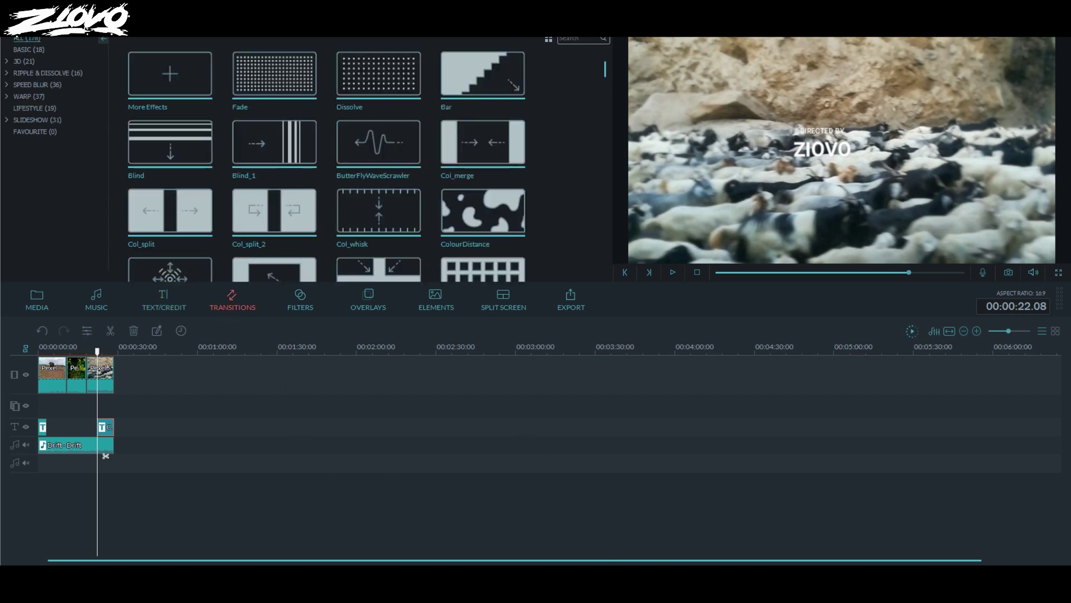
{"action": "scroll", "coordinate": [550, 112], "scroll_direction": "down", "scroll_amount": 15}
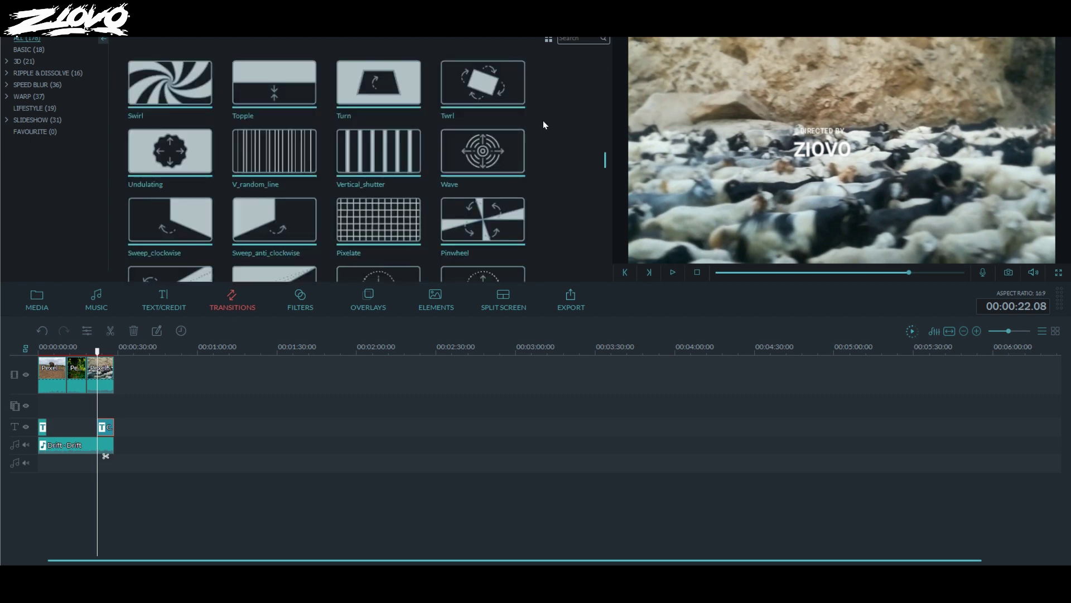
{"action": "scroll", "coordinate": [467, 212], "scroll_direction": "up", "scroll_amount": 5}
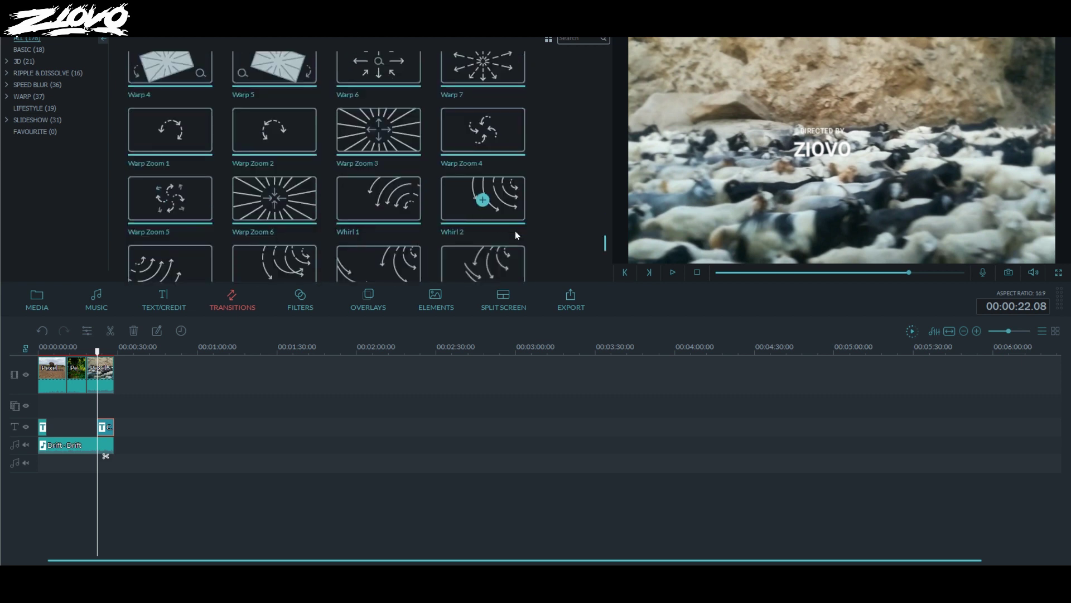
{"action": "scroll", "coordinate": [529, 237], "scroll_direction": "up", "scroll_amount": 10}
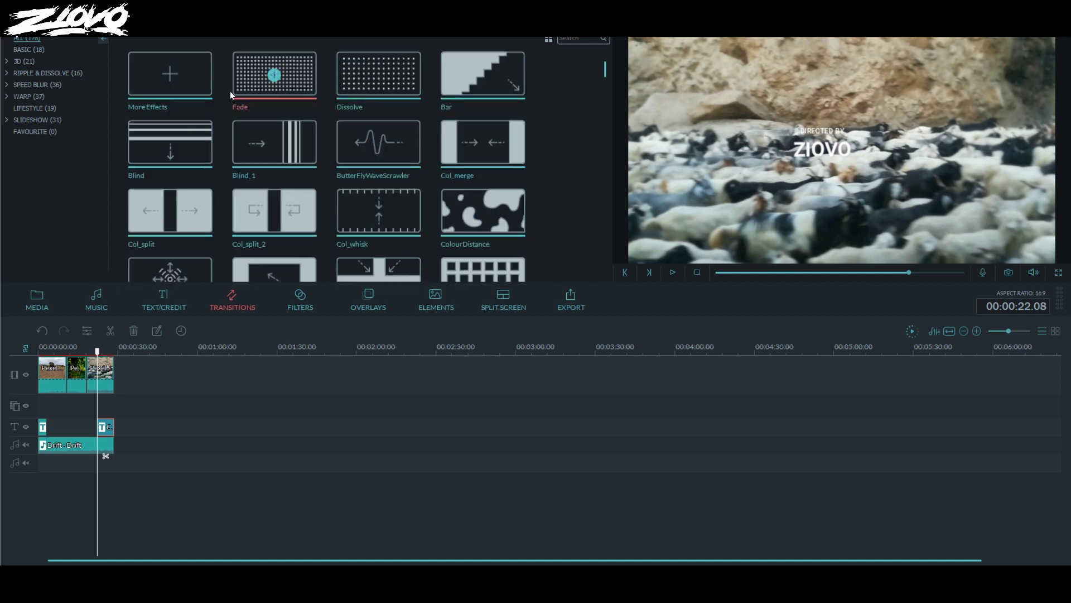
{"action": "left_click", "coordinate": [275, 78]}
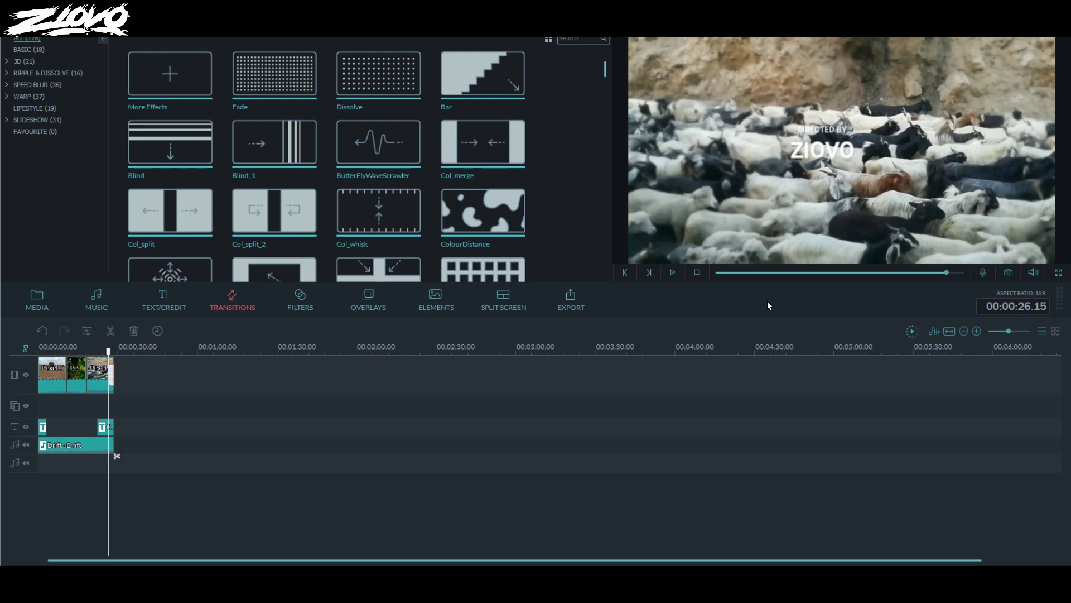
Step: Play back the ending to check the credit, then add a Fade between the first two clips
{"action": "left_click", "coordinate": [672, 272]}
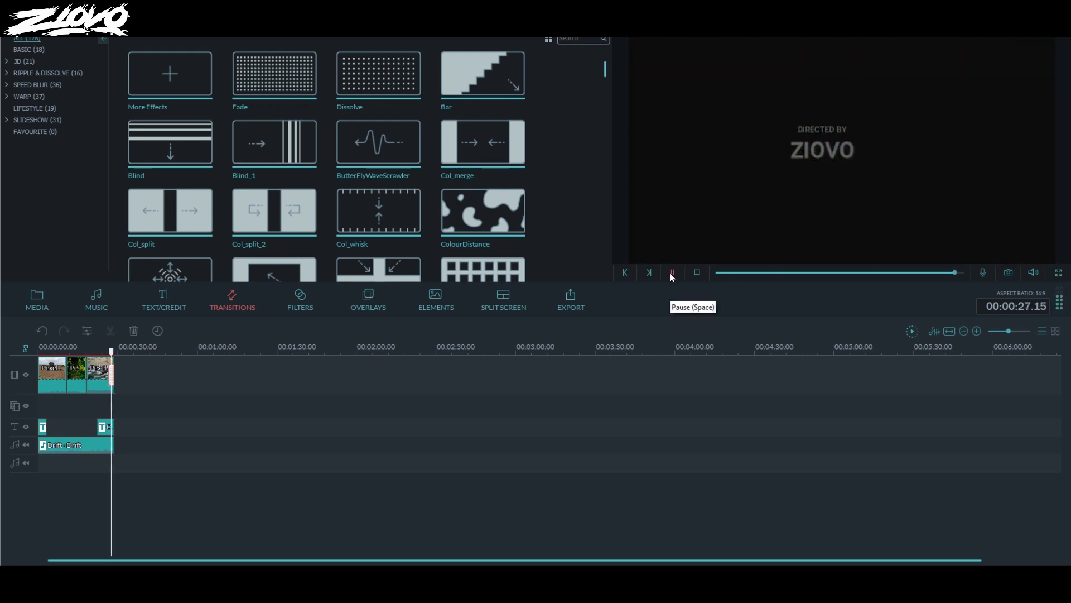
{"action": "left_click", "coordinate": [670, 273]}
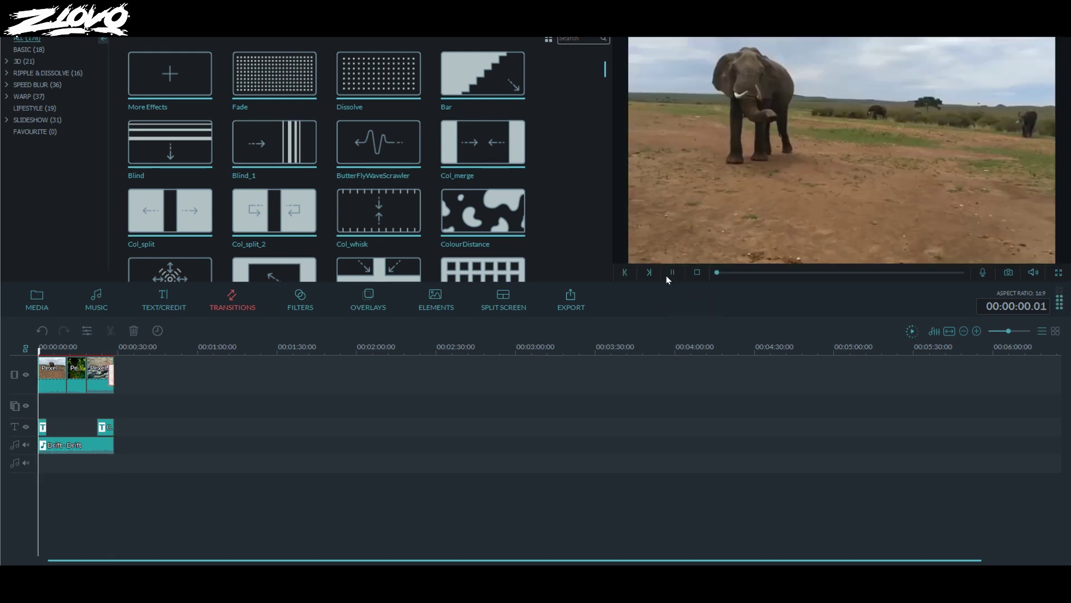
{"action": "left_click", "coordinate": [671, 273]}
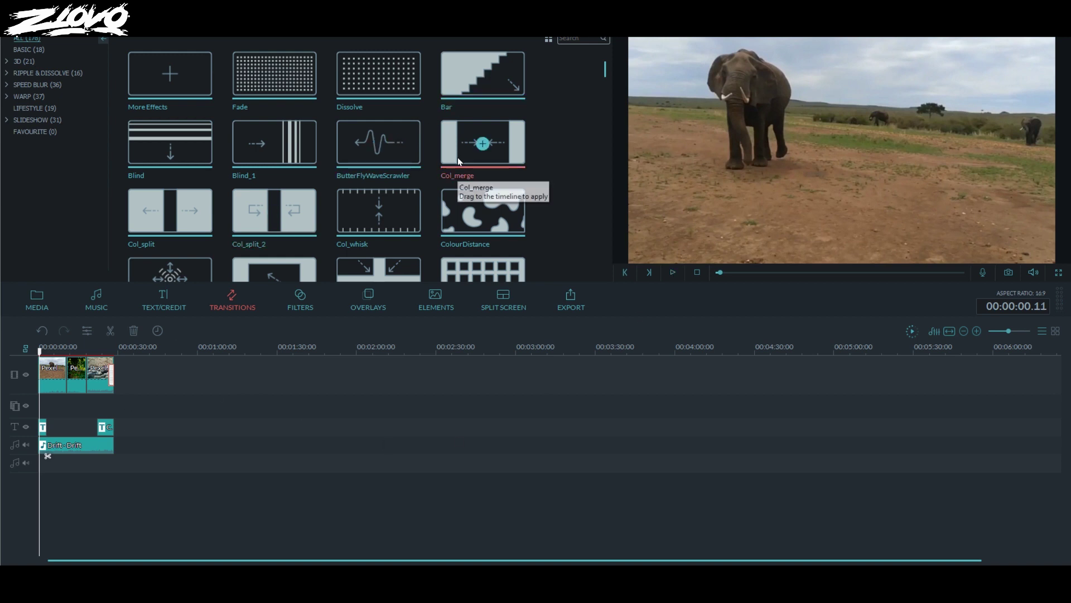
{"action": "left_click", "coordinate": [274, 74]}
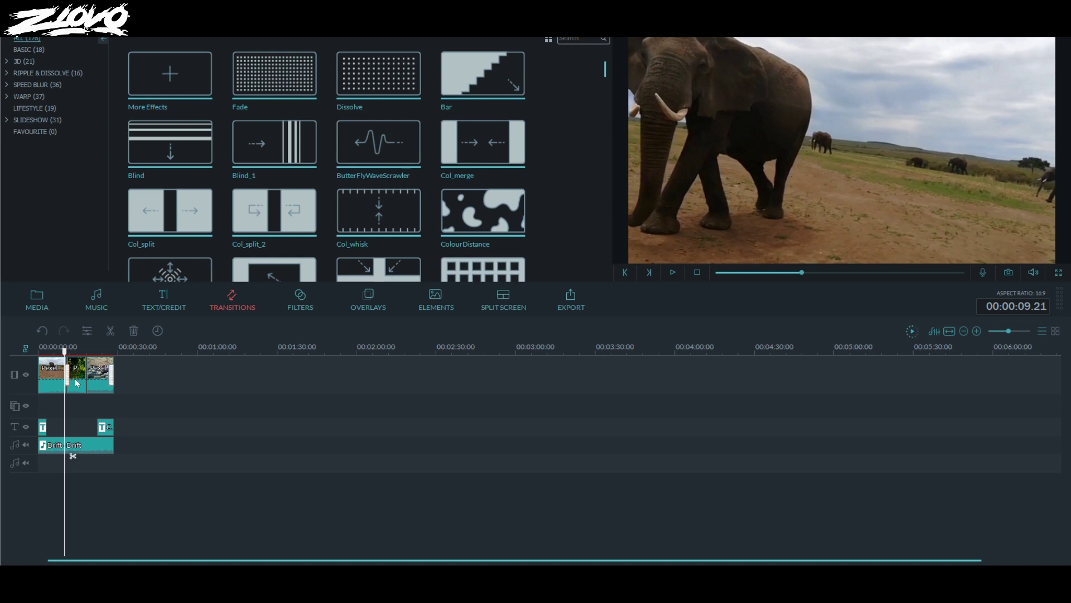
Step: Return to the project start, select the first clip Pexels Videos 1171808, and show the filters
{"action": "scroll", "coordinate": [73, 350], "scroll_direction": "up", "scroll_amount": 2}
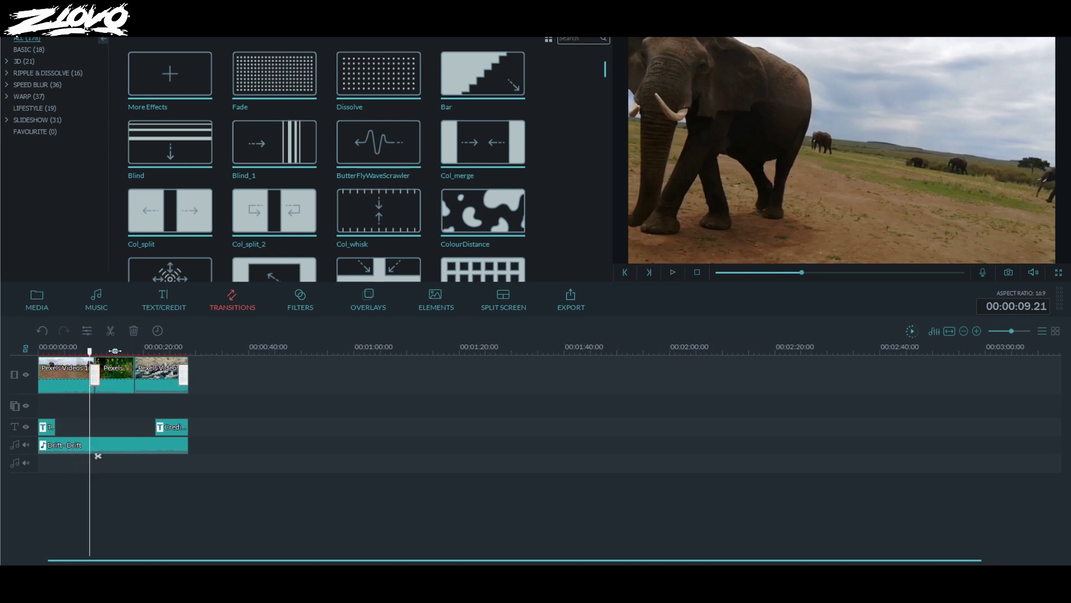
{"action": "scroll", "coordinate": [114, 351], "scroll_direction": "up", "scroll_amount": 2}
{"action": "key", "text": "Home"}
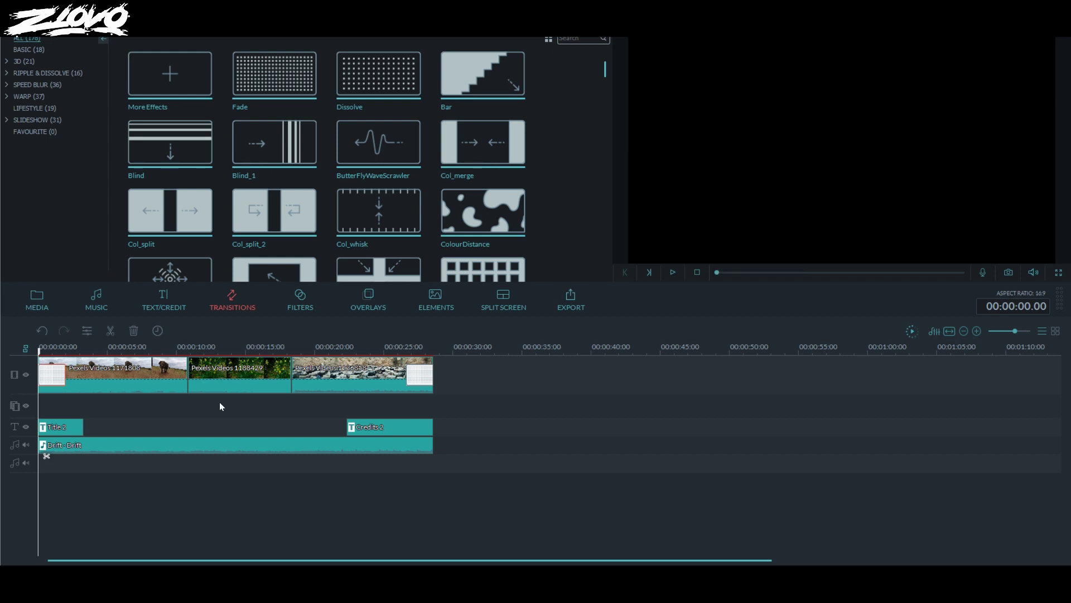
{"action": "left_click", "coordinate": [152, 369]}
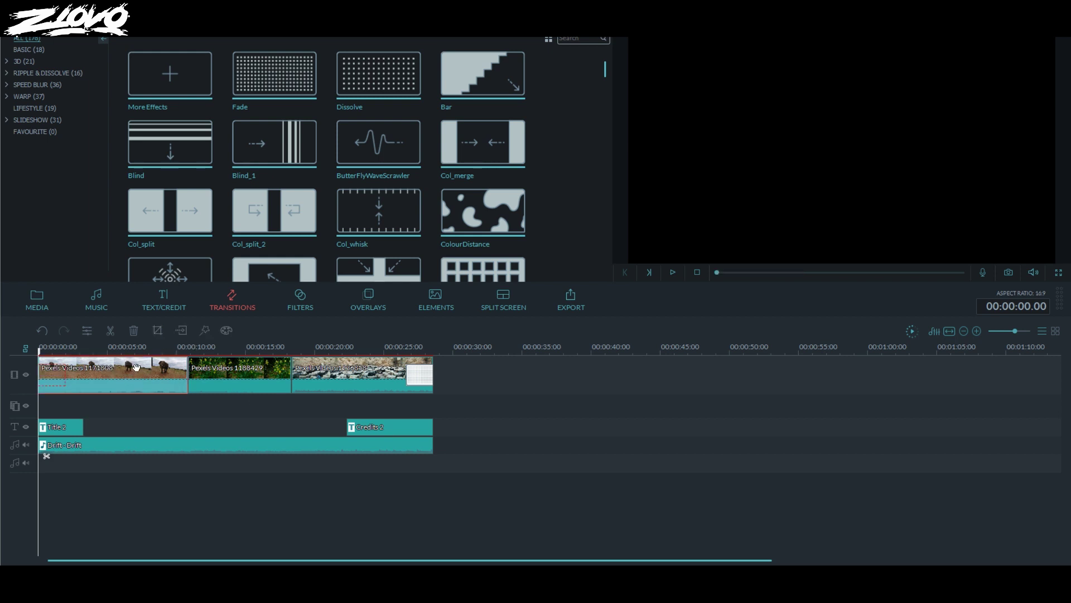
{"action": "left_click", "coordinate": [294, 301]}
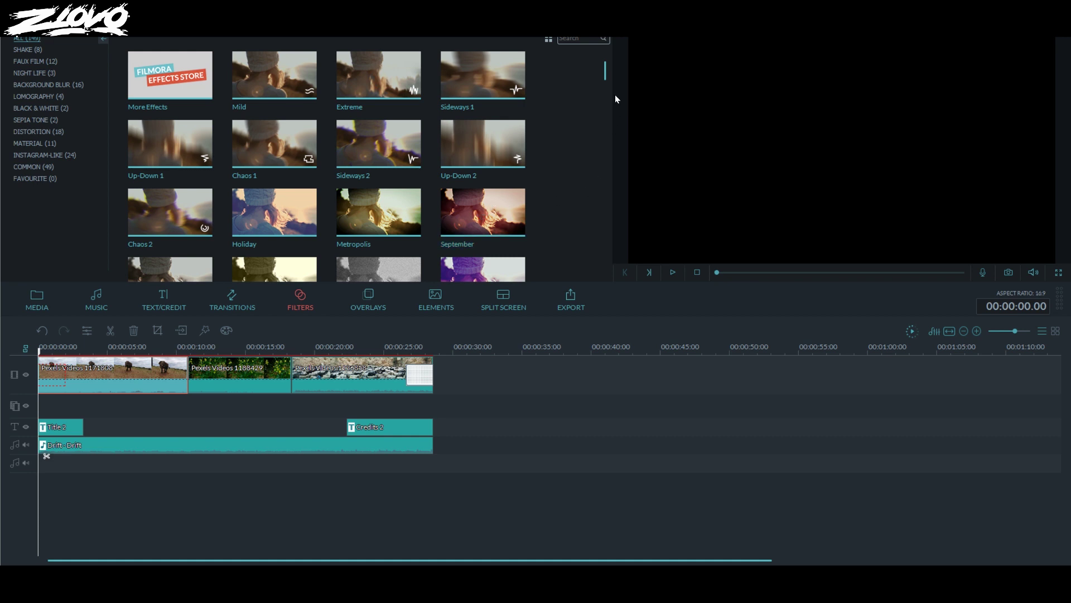
Step: Apply the Mild filter to the first clip and preview Cinema 21:9 and Bokeh 1 overlays on the goat clip
{"action": "mouse_move", "coordinate": [290, 96]}
{"action": "left_mouse_down"}
{"action": "mouse_move", "coordinate": [168, 335]}
{"action": "mouse_move", "coordinate": [111, 374]}
{"action": "left_mouse_up"}
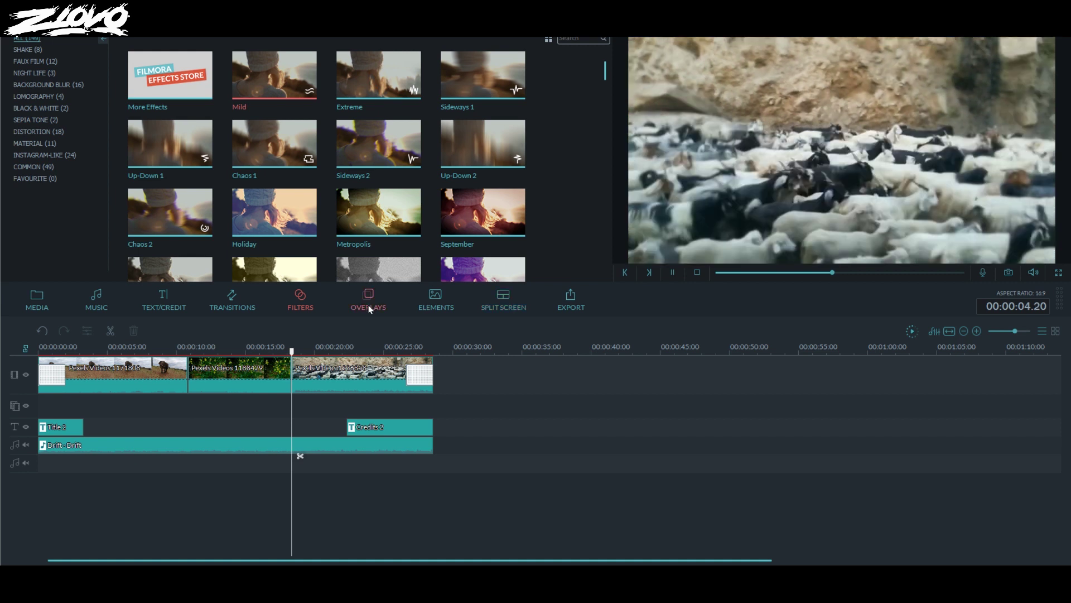
{"action": "left_click", "coordinate": [368, 304]}
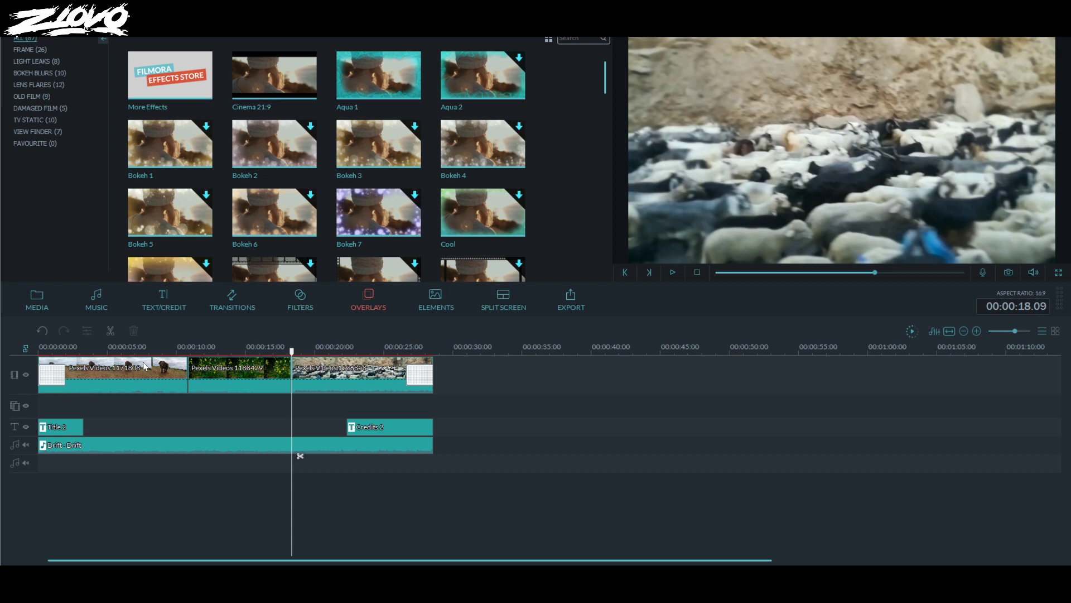
{"action": "left_click", "coordinate": [357, 374]}
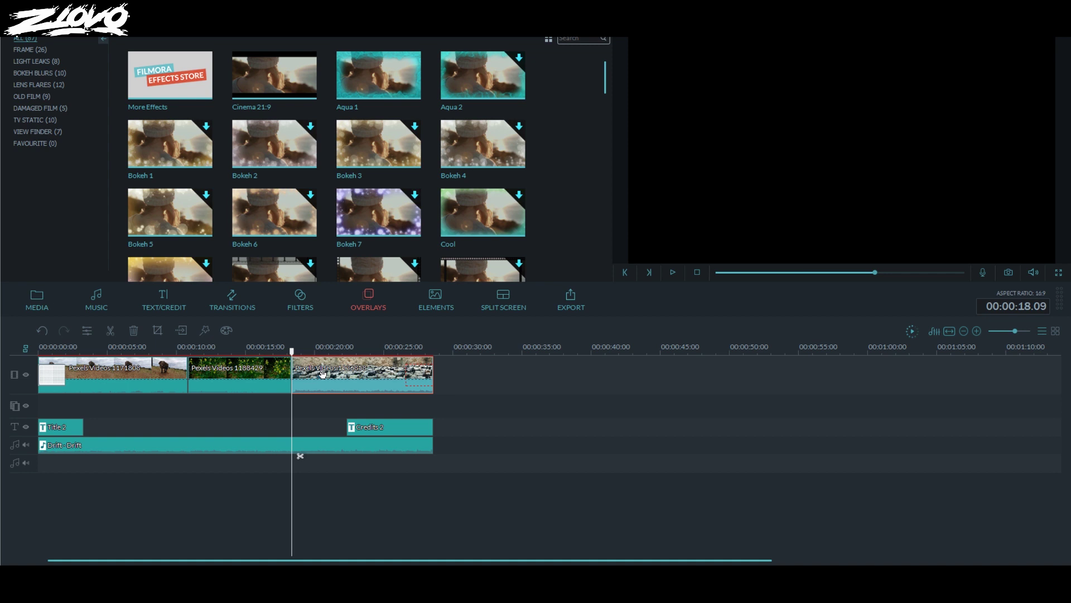
{"action": "left_click", "coordinate": [303, 72]}
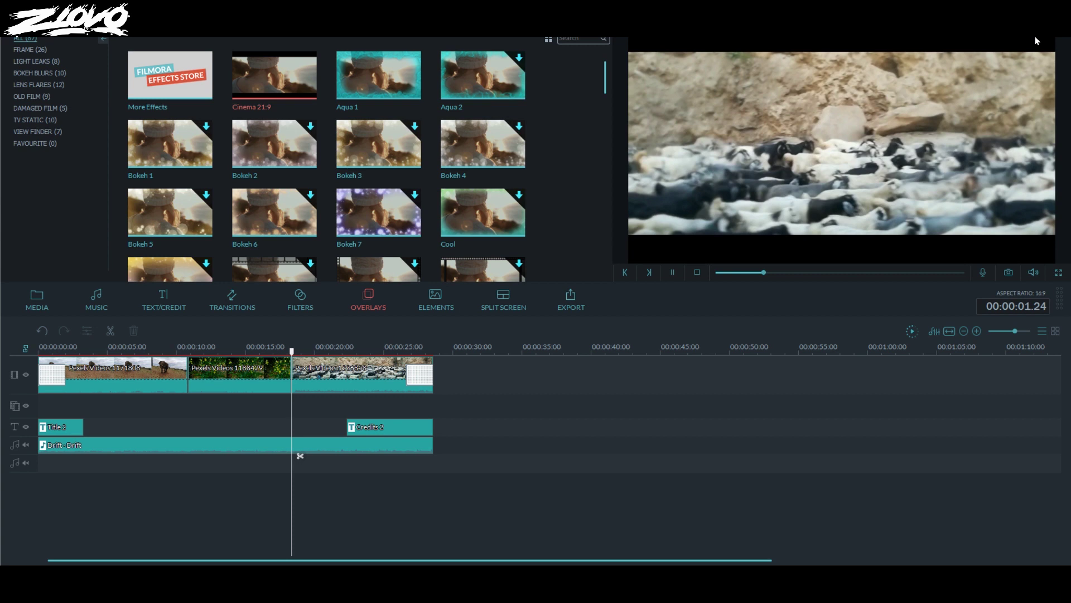
{"action": "left_click", "coordinate": [202, 149]}
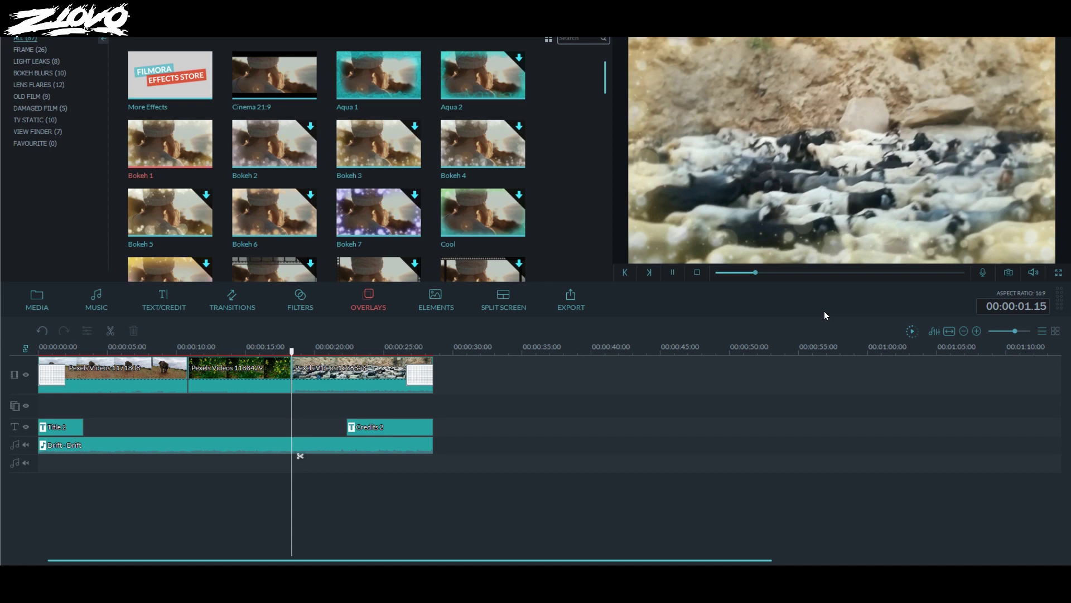
{"action": "left_click", "coordinate": [316, 373]}
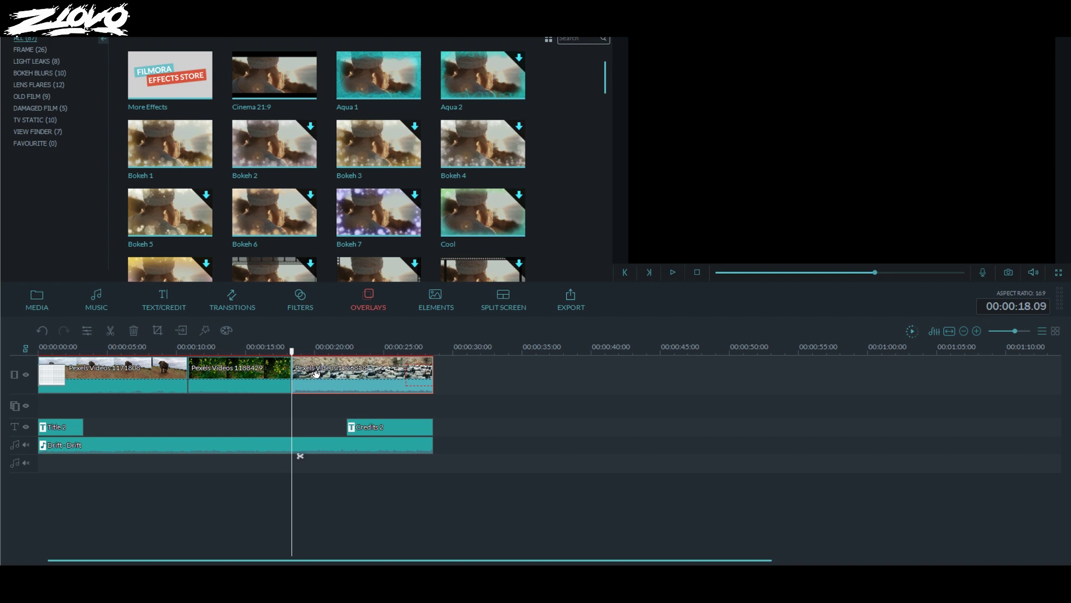
Step: Scroll through the Elements sticker thumbnails, then switch to the split-screen templates
{"action": "left_click", "coordinate": [438, 302]}
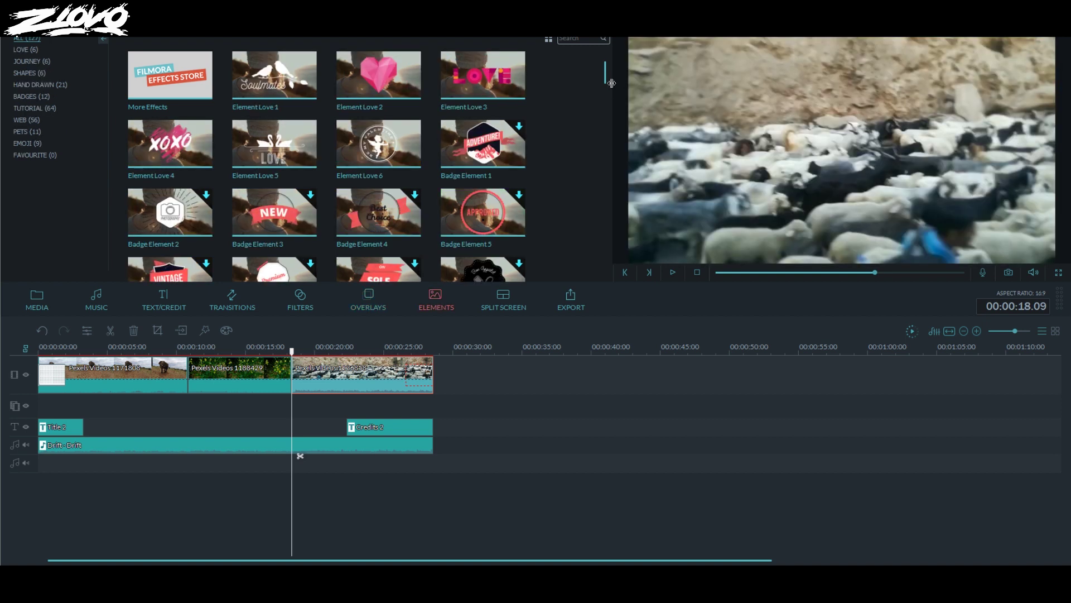
{"action": "left_click_drag", "start_coordinate": [605, 75], "coordinate": [605, 102]}
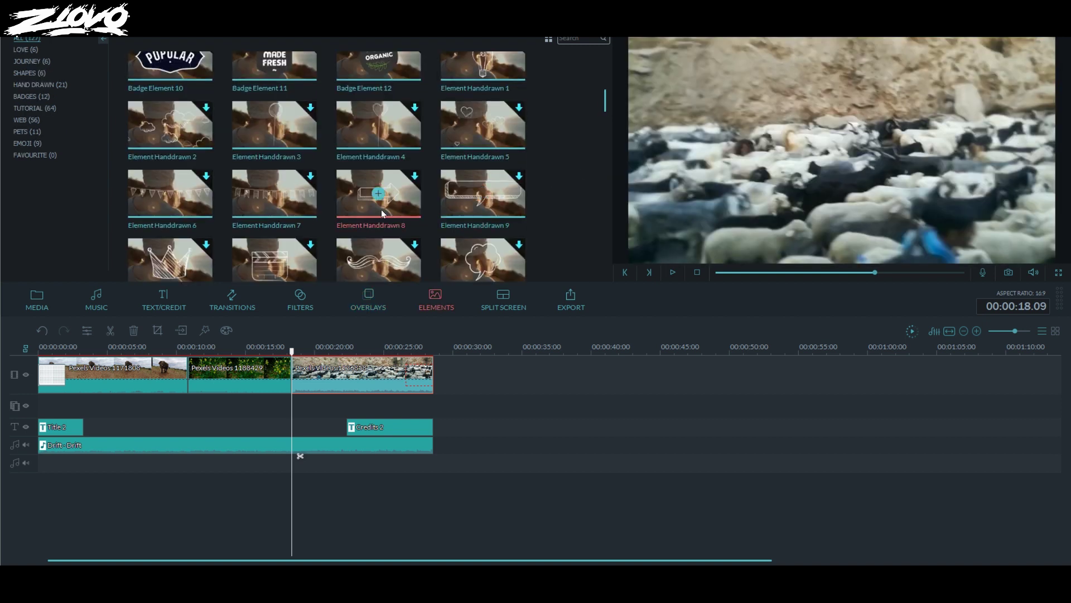
{"action": "left_click_drag", "start_coordinate": [605, 110], "coordinate": [601, 67]}
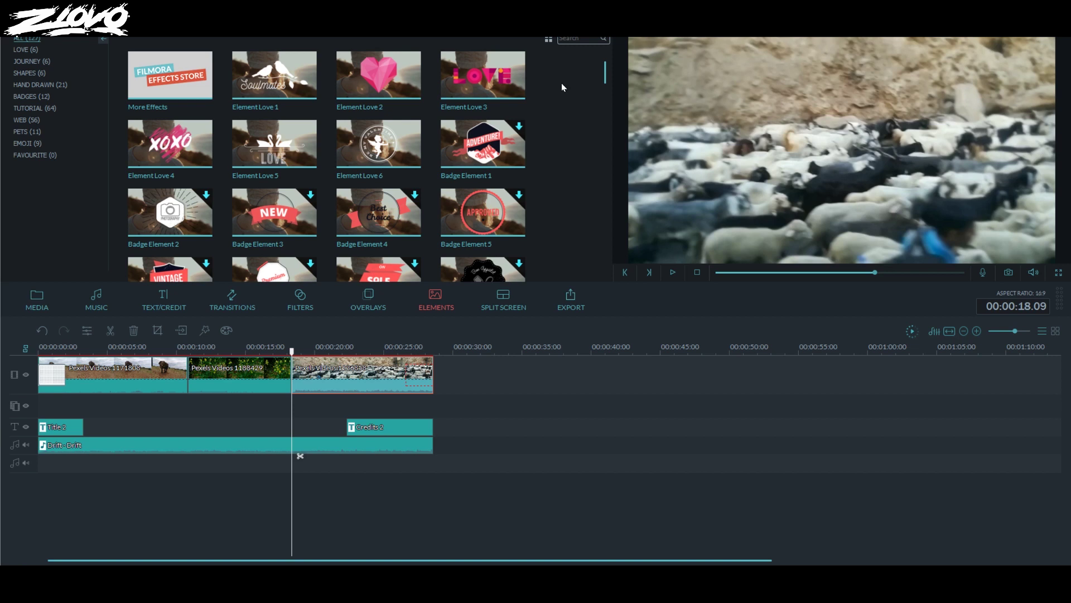
{"action": "left_click", "coordinate": [499, 308]}
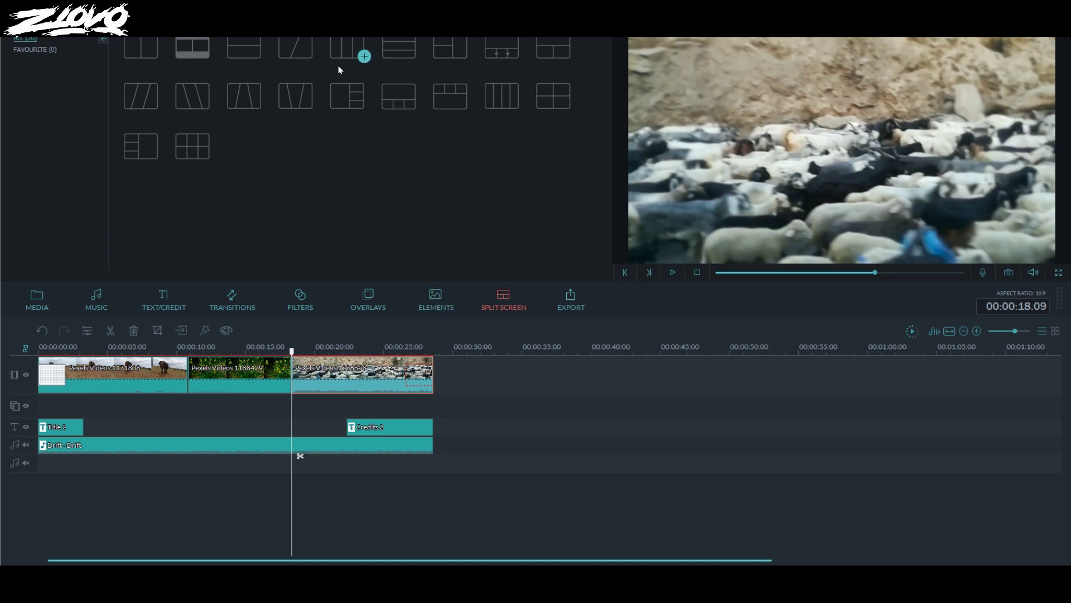
Step: Test a 2 Screen C split screen with the elephant and goat clips, delete it, and open Export
{"action": "left_click", "coordinate": [233, 49]}
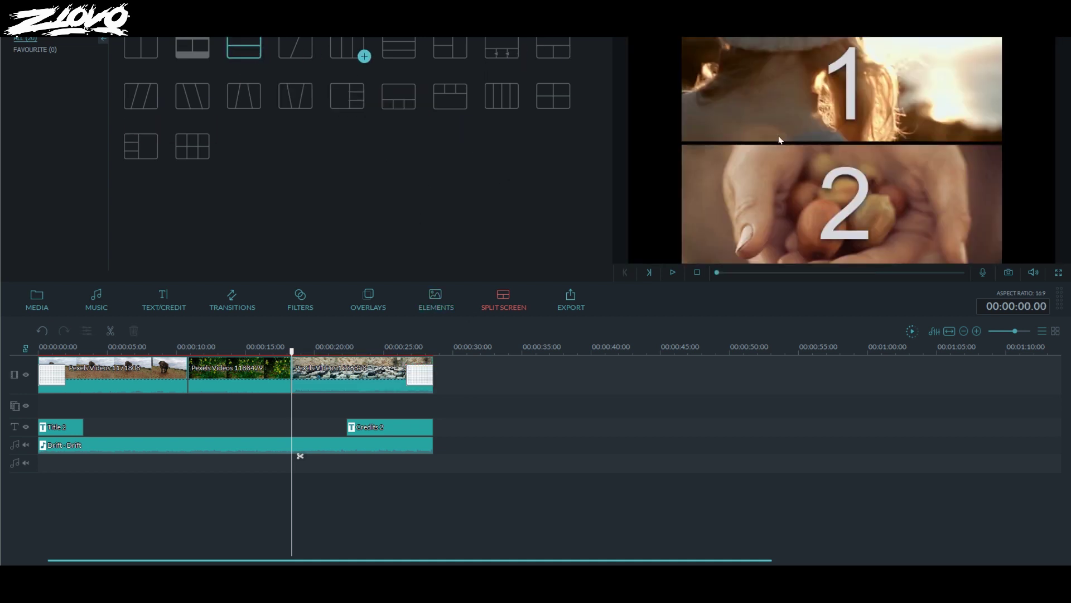
{"action": "left_click", "coordinate": [260, 57]}
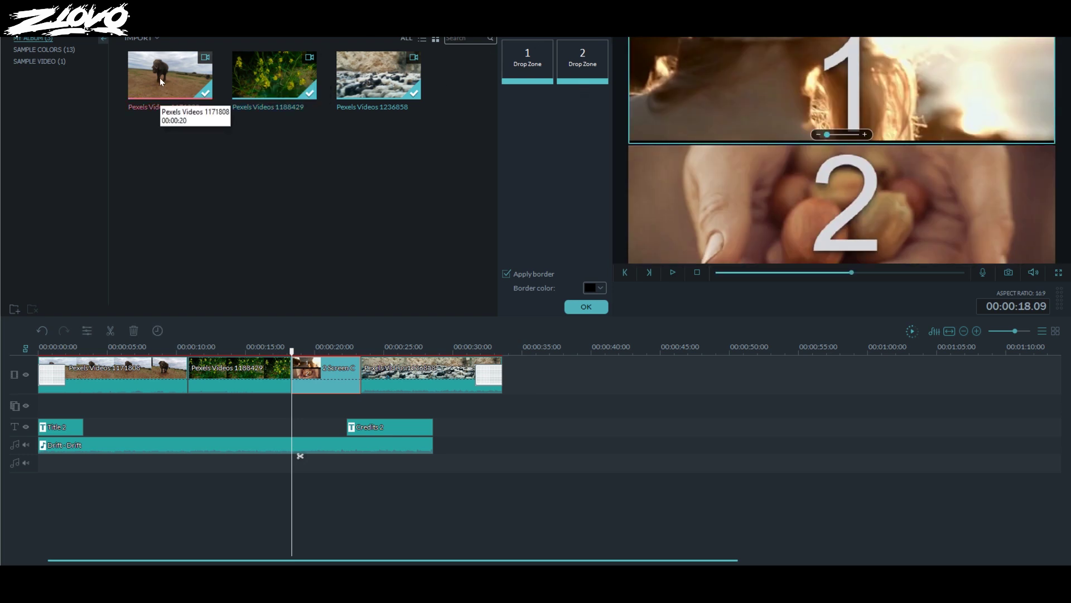
{"action": "left_click_drag", "start_coordinate": [160, 78], "coordinate": [531, 62]}
{"action": "left_click_drag", "start_coordinate": [418, 91], "coordinate": [582, 66]}
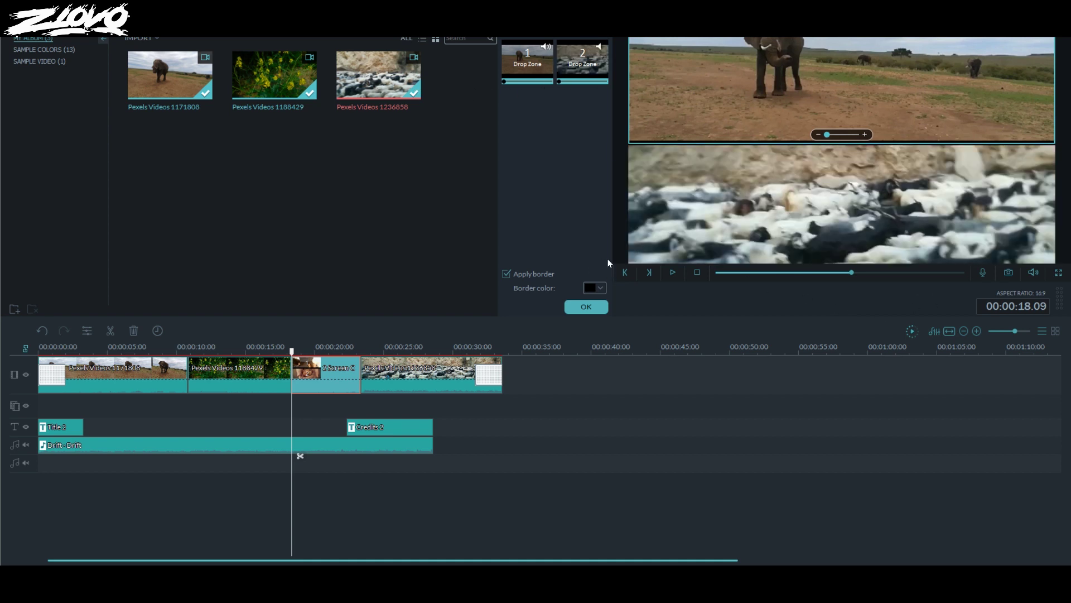
{"action": "left_click", "coordinate": [586, 306]}
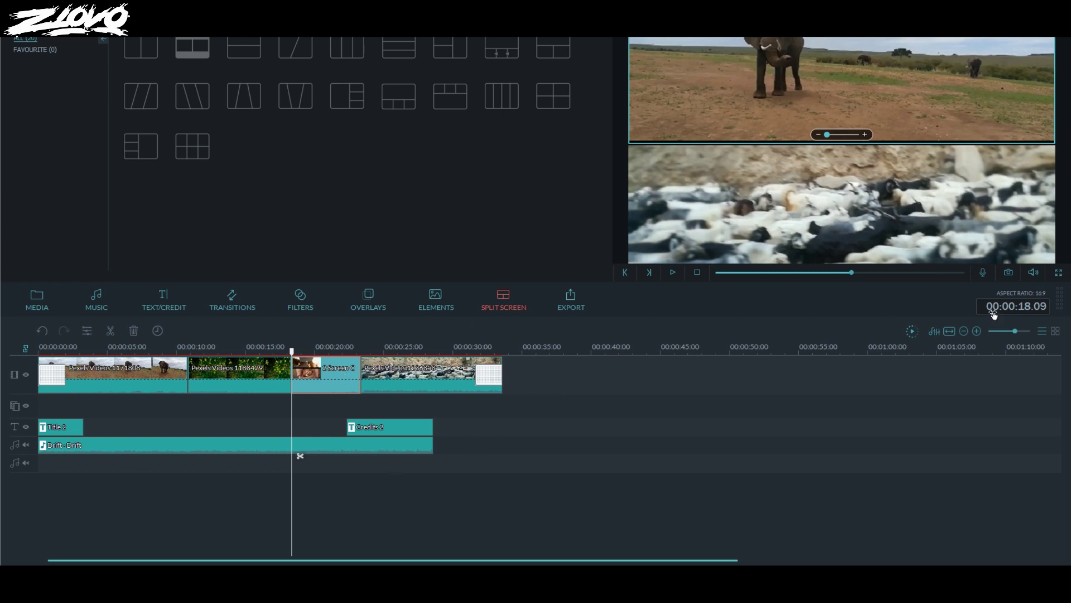
{"action": "key", "text": "Delete"}
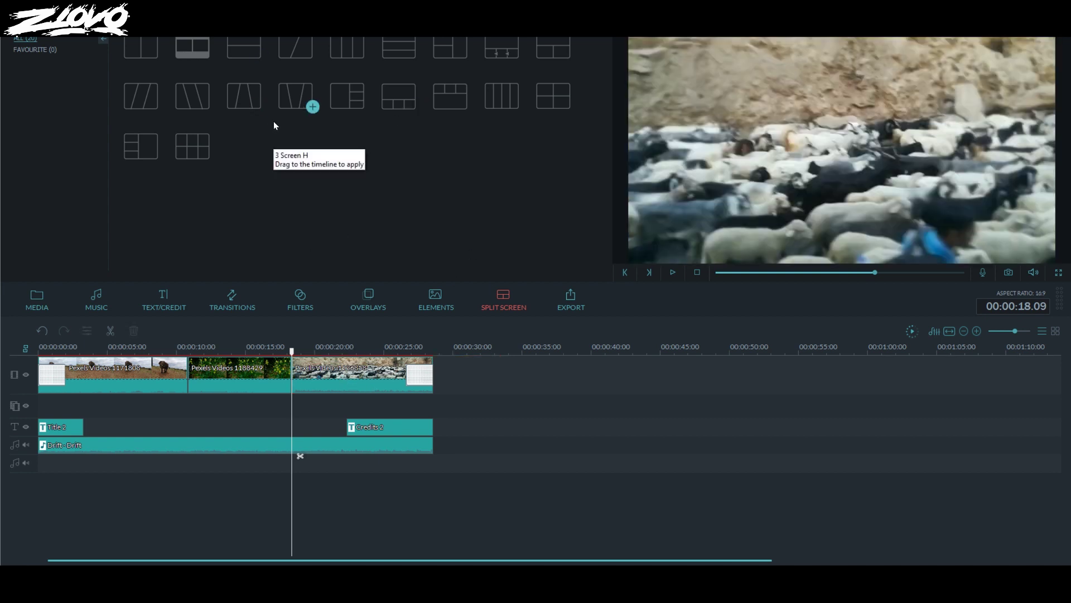
{"action": "key", "text": "ctrl+e"}
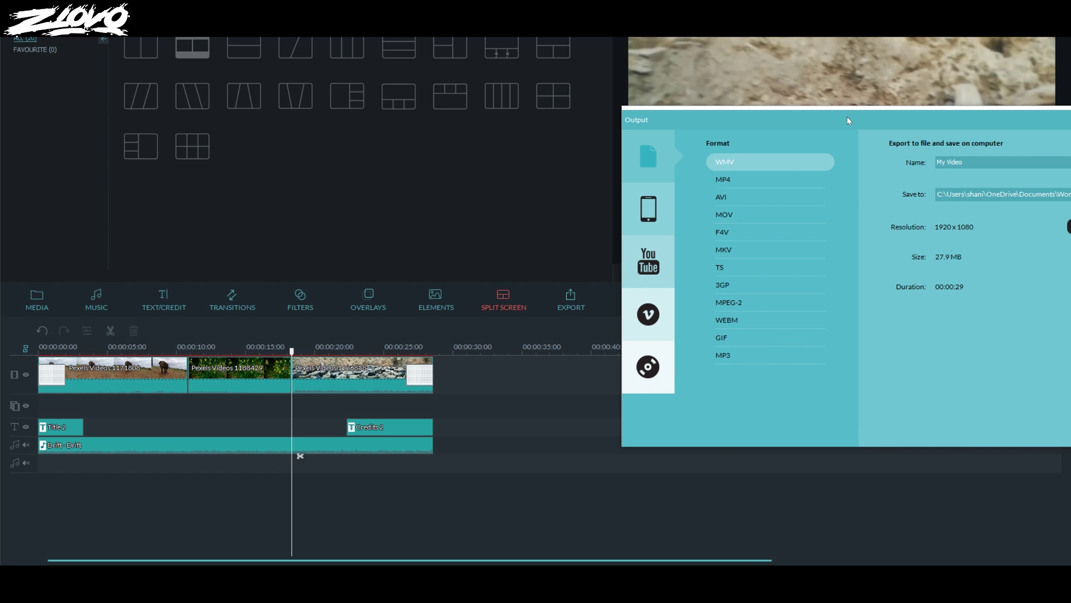
Step: Set the export format to MP4 at 1920×1080, glancing at the Device and YouTube options
{"action": "left_click_drag", "start_coordinate": [848, 119], "coordinate": [523, 120]}
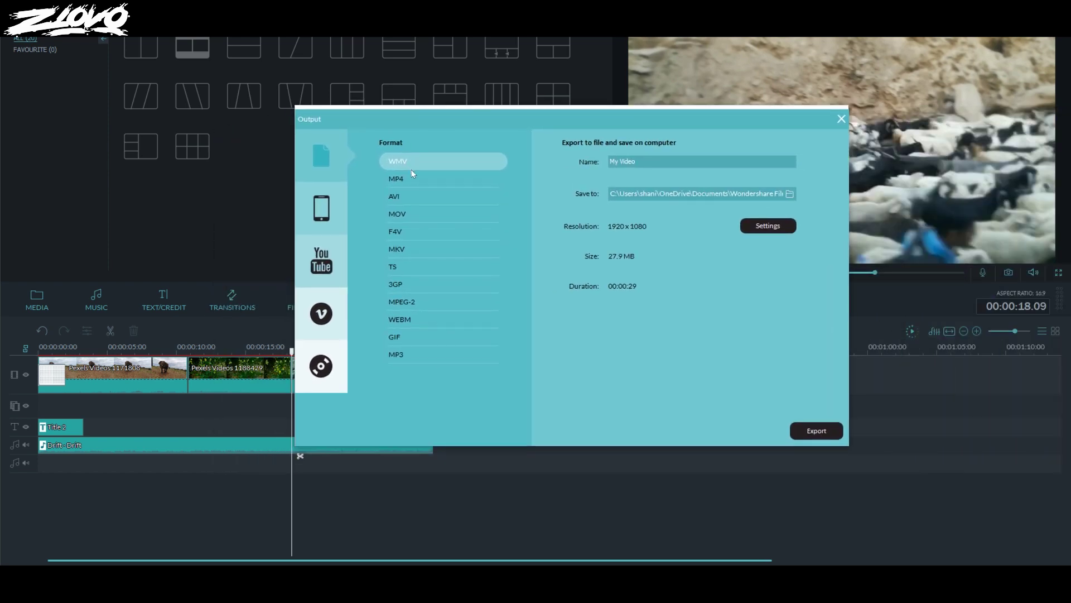
{"action": "left_click", "coordinate": [427, 177]}
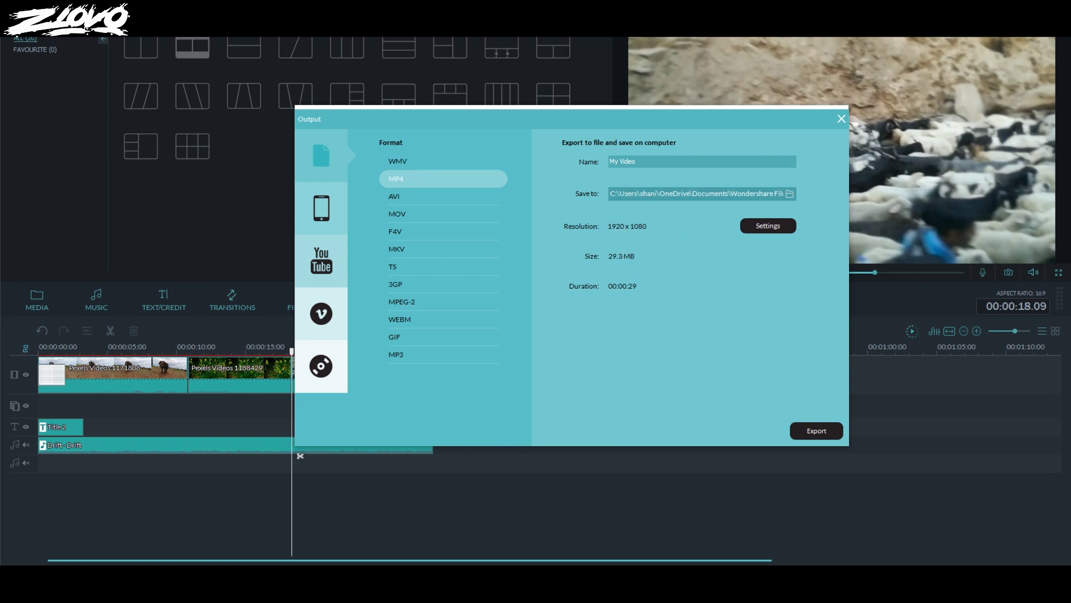
{"action": "left_click", "coordinate": [337, 218]}
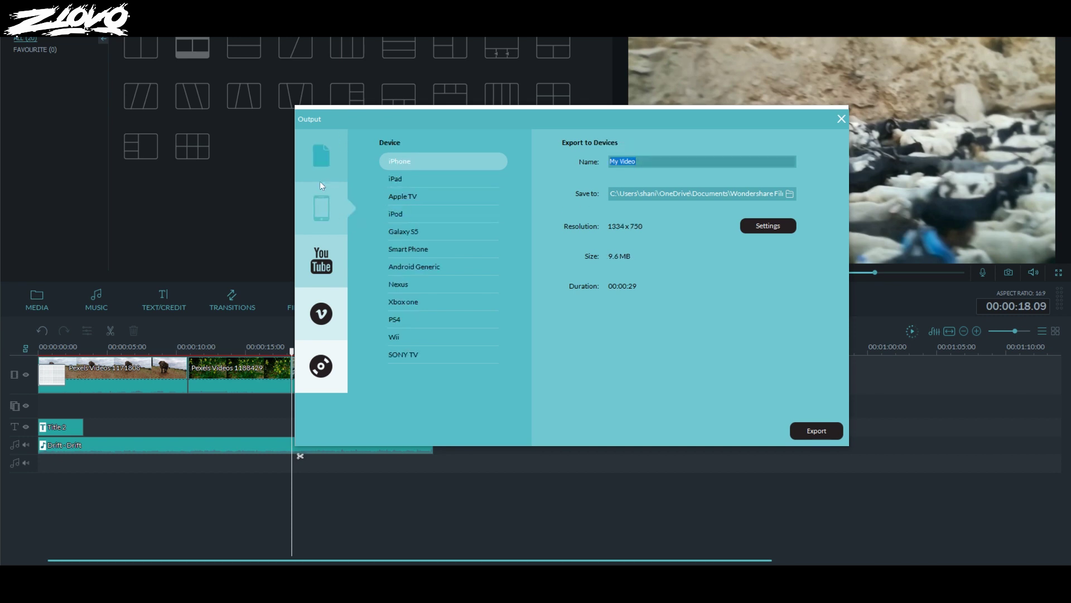
{"action": "left_click", "coordinate": [322, 279]}
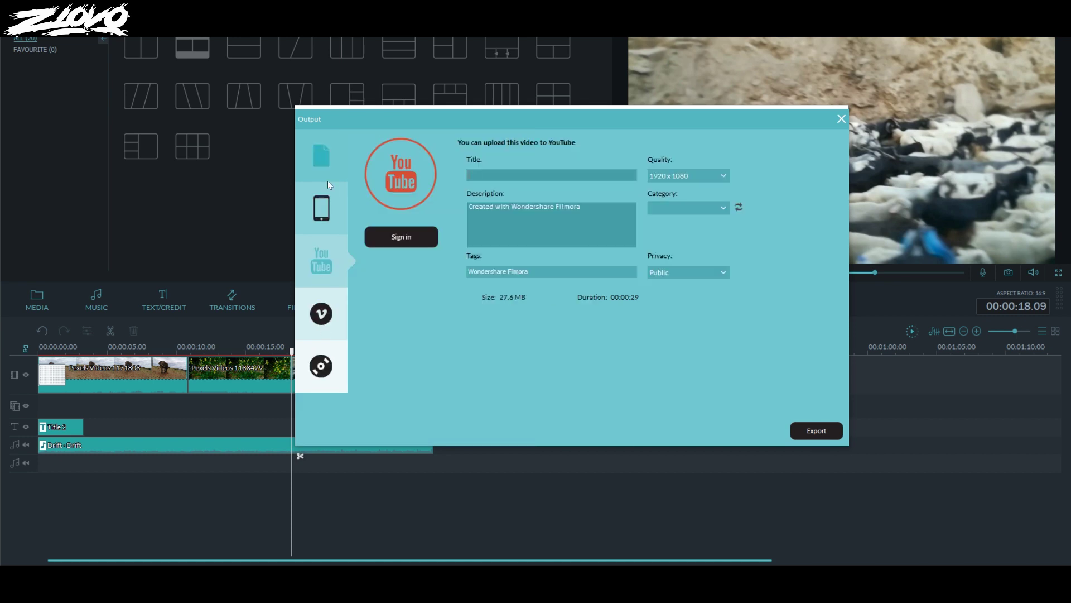
{"action": "left_click", "coordinate": [332, 167]}
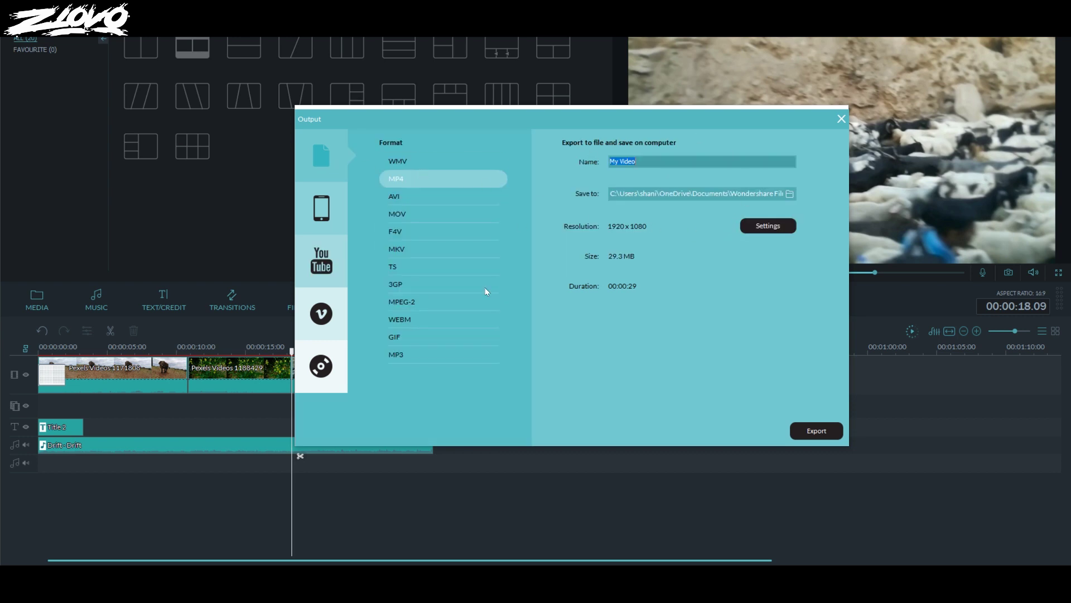
Step: Start rendering the 29-second project to a 1920×1080 MP4 file
{"action": "left_click", "coordinate": [815, 430]}
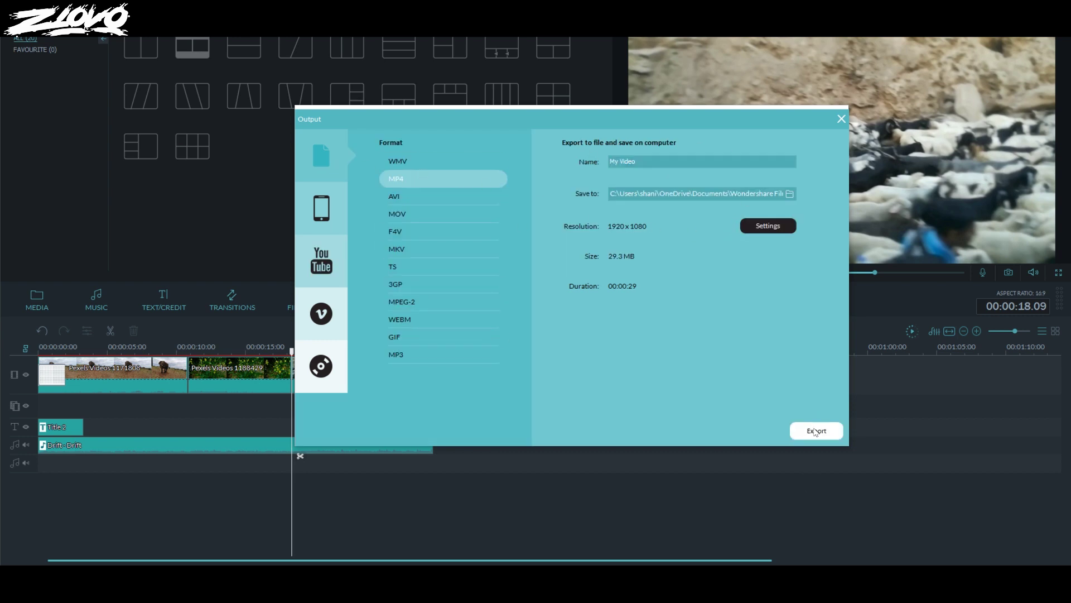